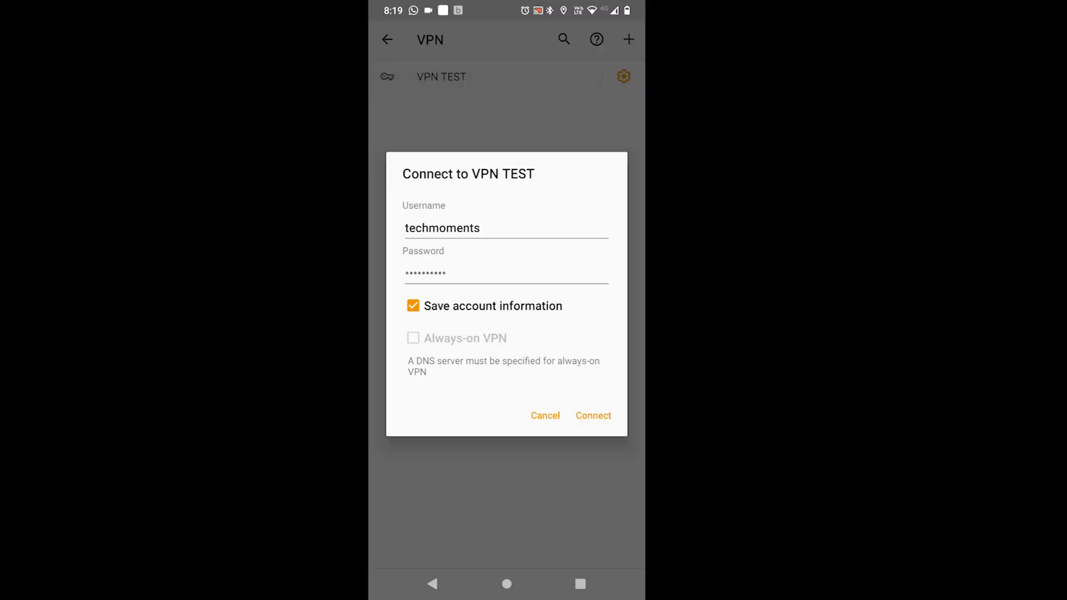
# - Connect the VPN TEST profile using its saved username and password
pyautogui.click(593, 415)
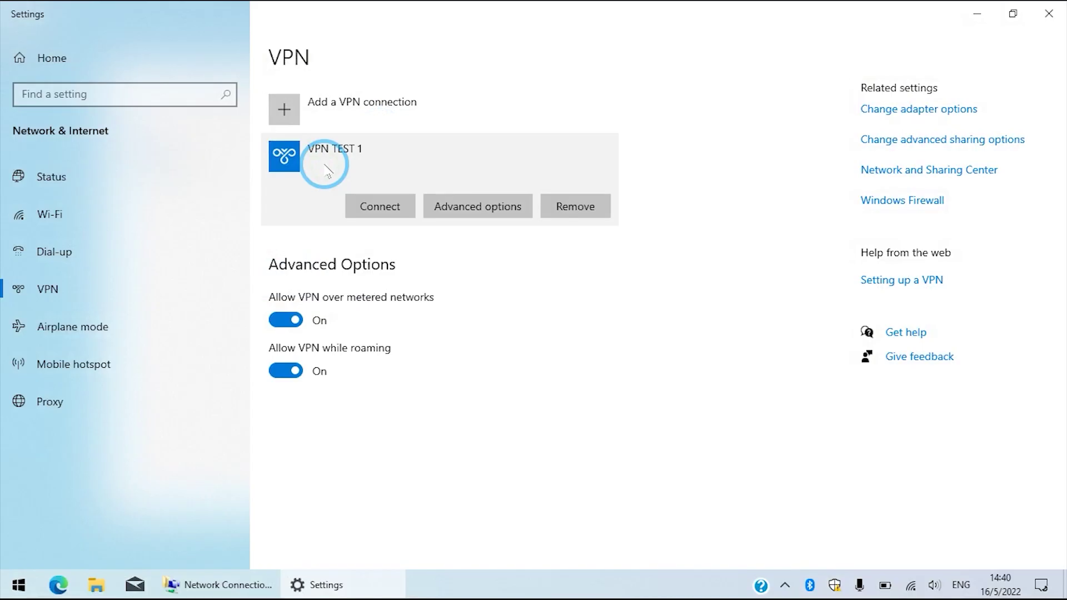
# - Connect the VPN TEST 1 connection in the Windows VPN settings
pyautogui.click(371, 206)
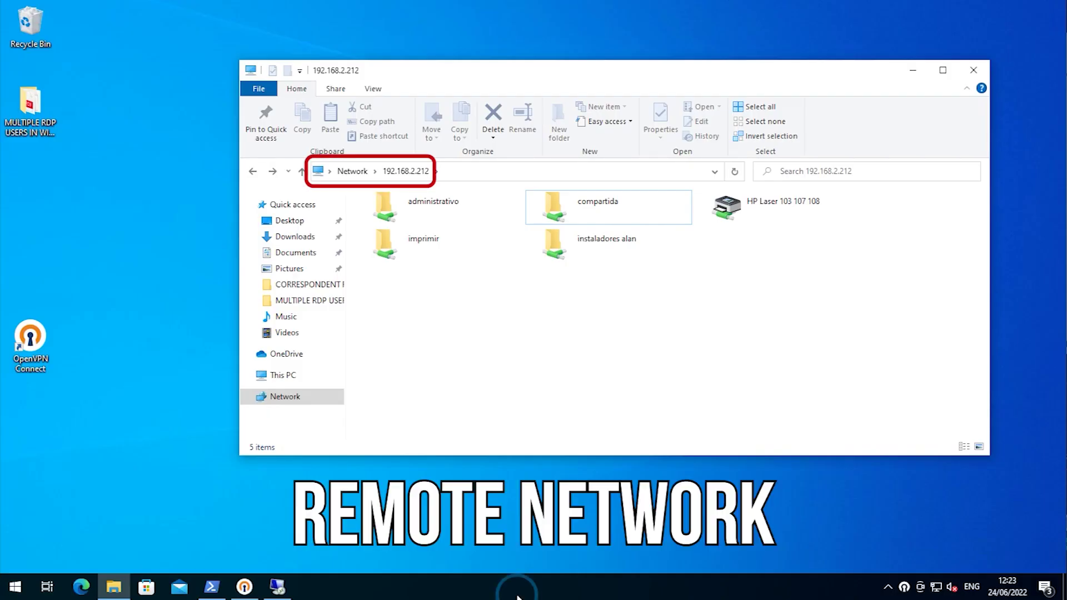
# - Check the HP Laser printer share's options, then start a remote connection to 192.168.2.211
pyautogui.click(780, 212)
pyautogui.rightClick(779, 212)
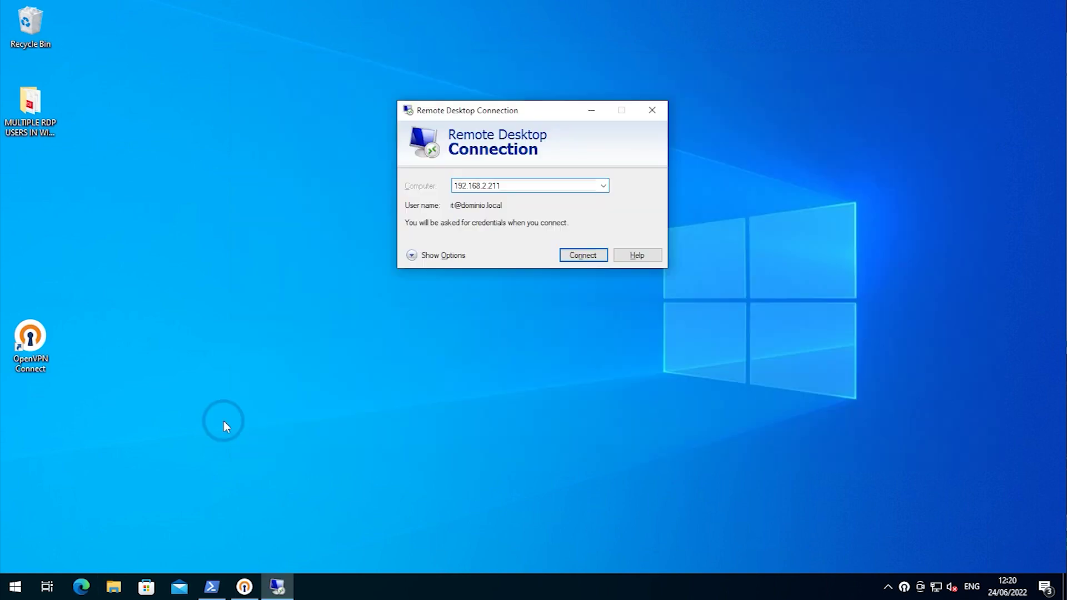
pyautogui.press('Return')
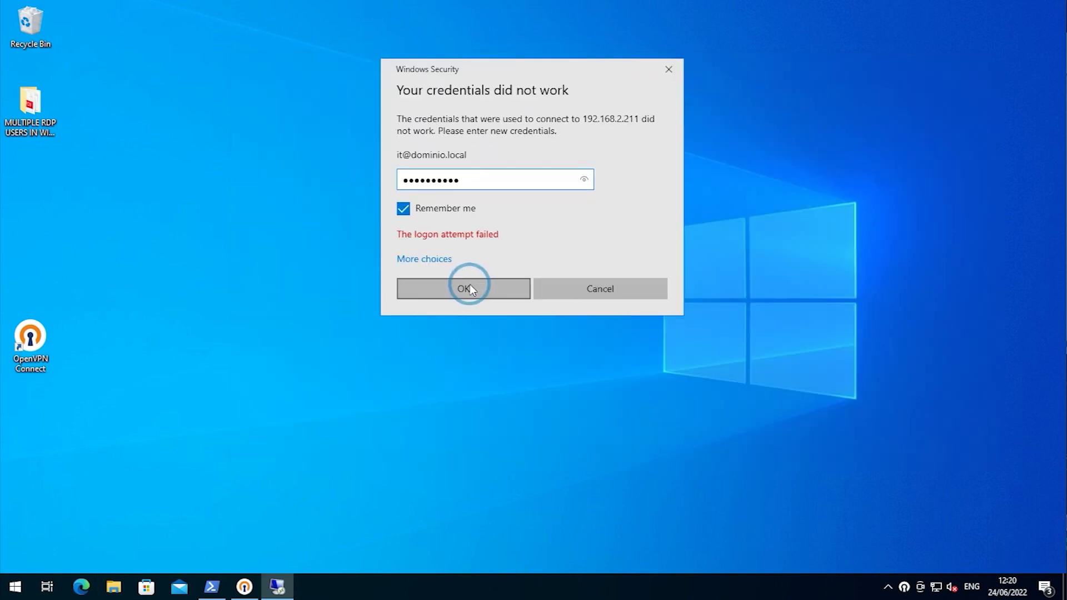
# - Log in, accept the untrusted certificate, and minimize Server Manager to reveal the remote desktop
pyautogui.click(469, 285)
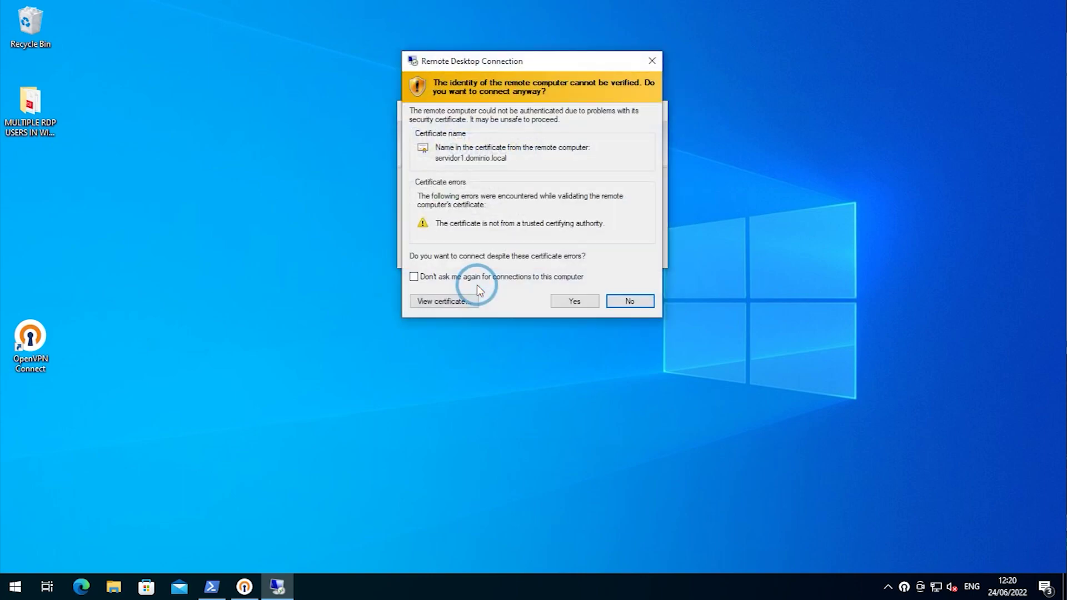
pyautogui.click(574, 300)
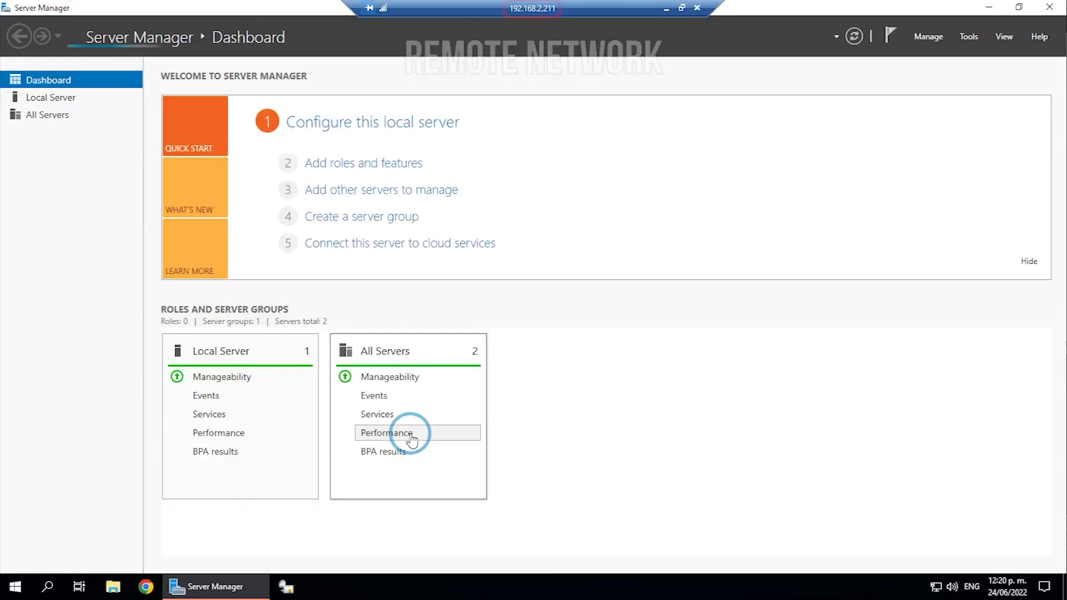
pyautogui.click(990, 8)
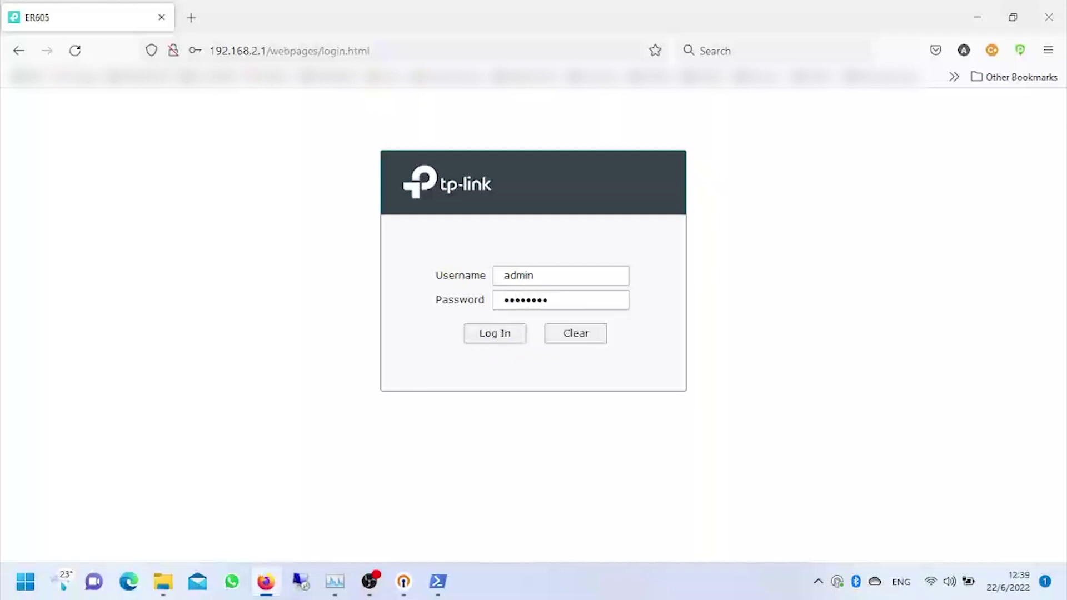
# - Log in to the ER605 with the admin password and decline saving the login
pyautogui.write('•')
pyautogui.press('Return')
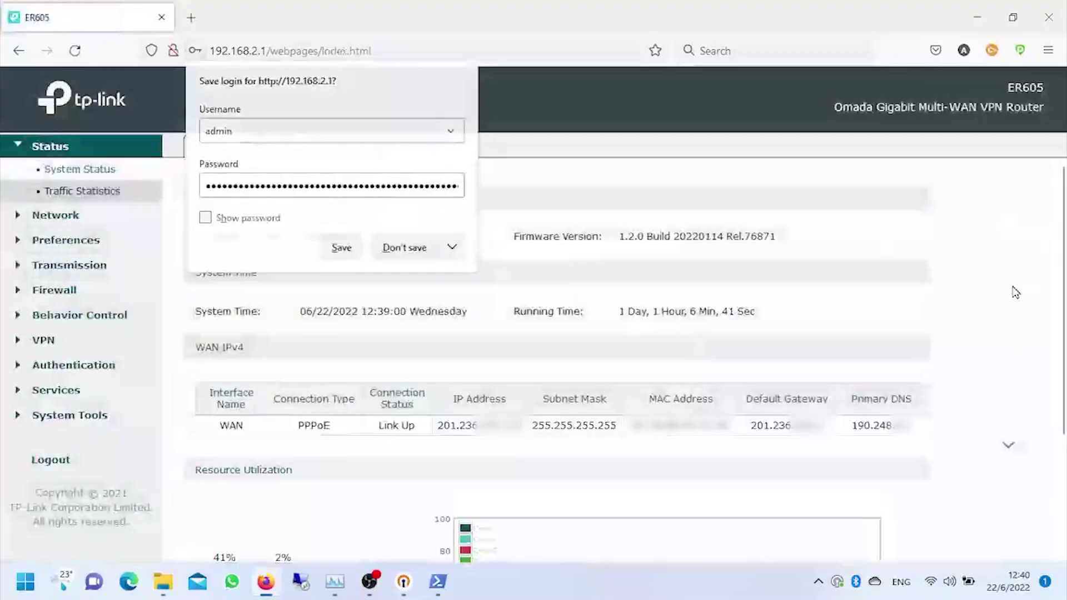
pyautogui.click(1017, 293)
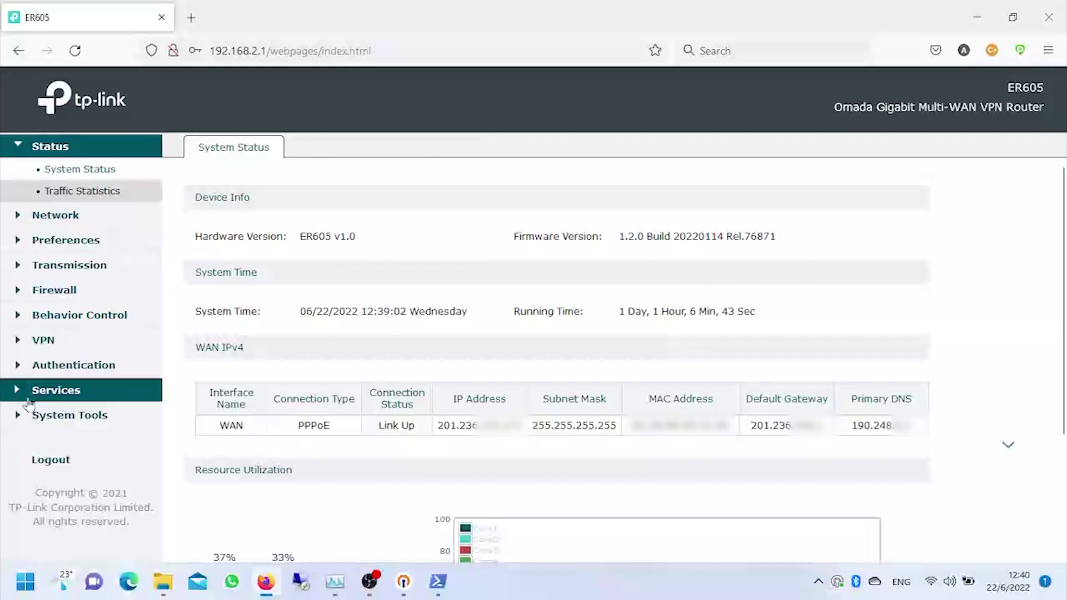
# - Review the MAINOFFICE server's settings under VPN > OpenVPN, then cancel without changes
pyautogui.click(47, 341)
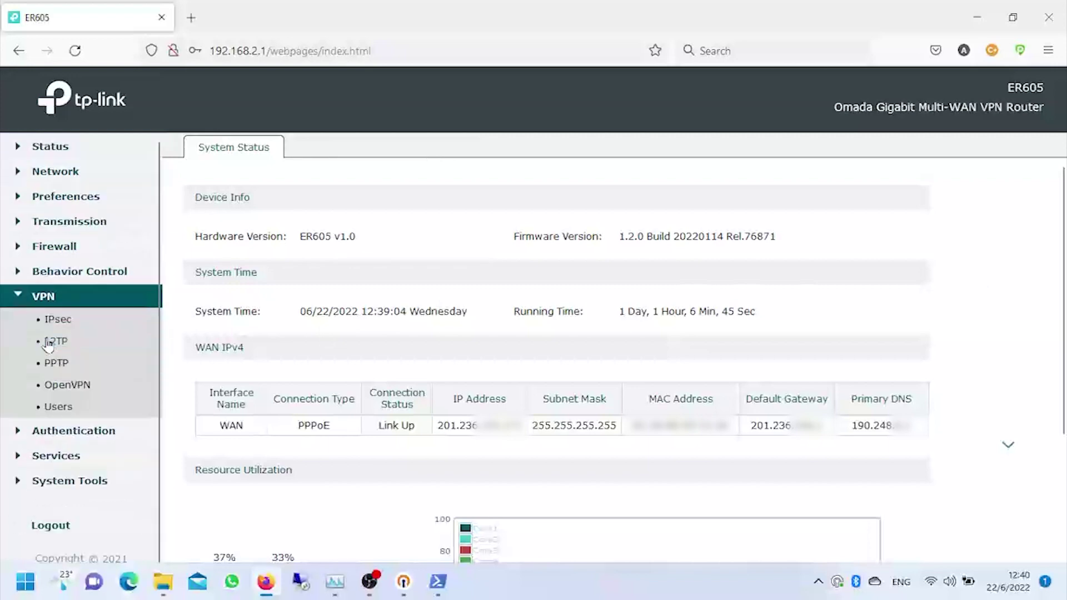
pyautogui.click(66, 387)
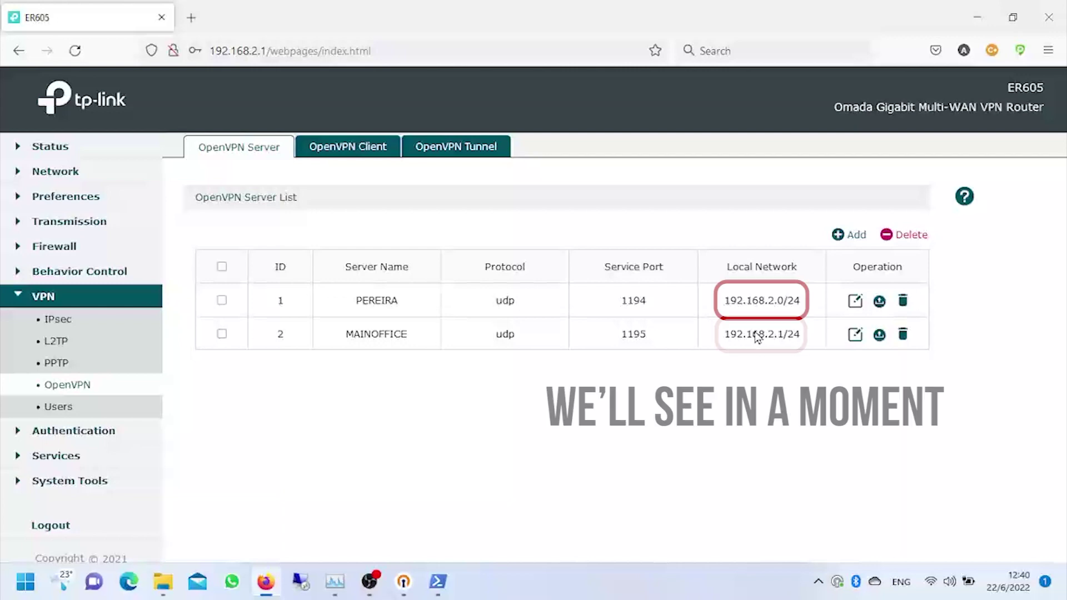
pyautogui.click(855, 335)
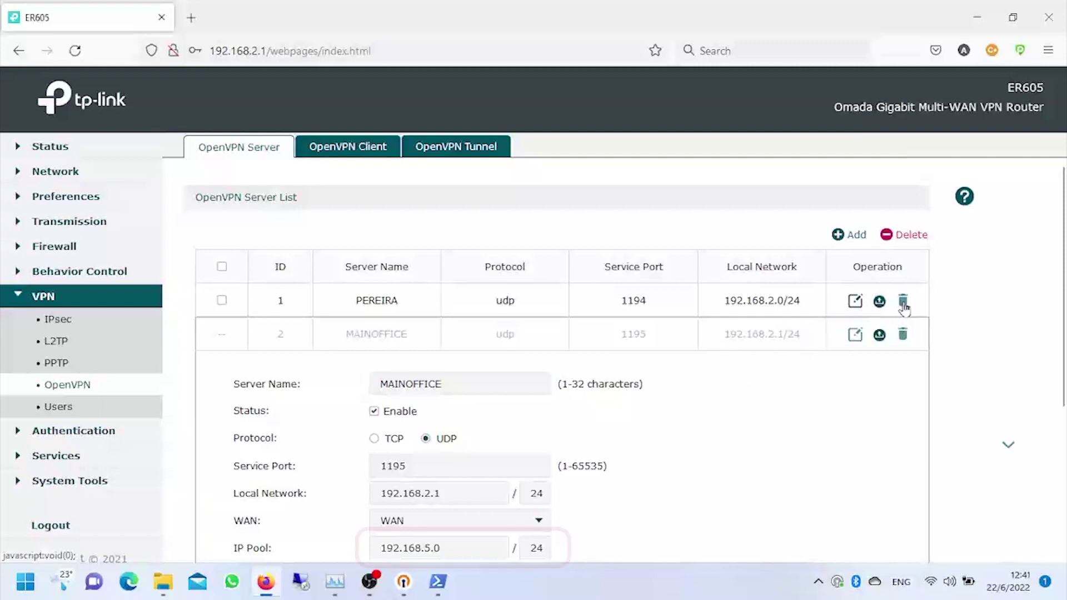
pyautogui.scroll(-2, 556, 417)
pyautogui.click(321, 510)
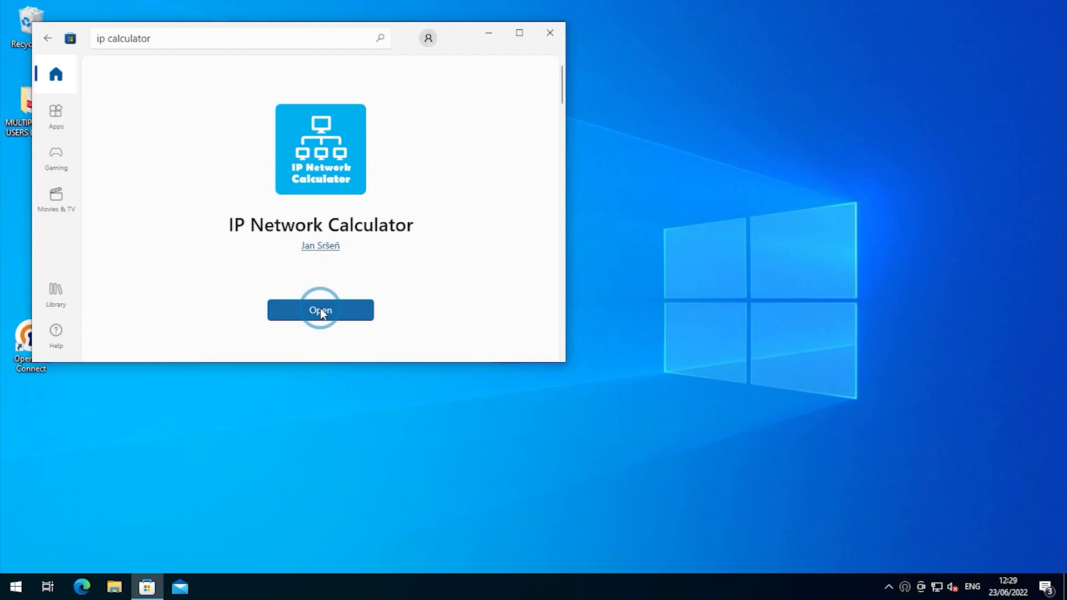
# - Calculate 192.168.2.1/26 in IP Network Calculator: network 192.168.2.0, 62 usable addresses
pyautogui.click(320, 311)
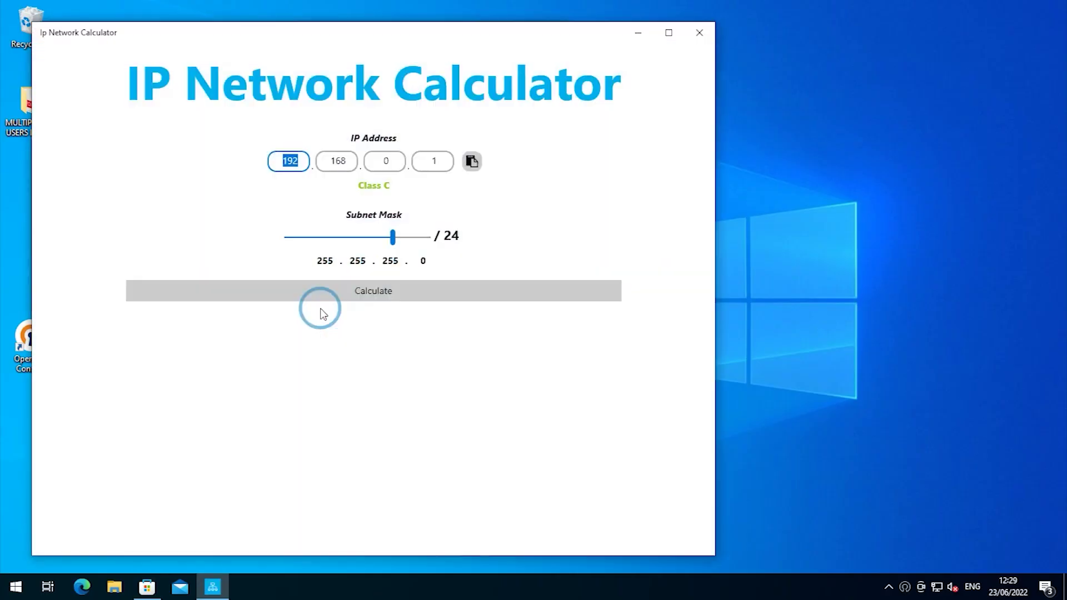
pyautogui.moveTo(392, 236); pyautogui.dragTo(400, 238)
pyautogui.click(393, 288)
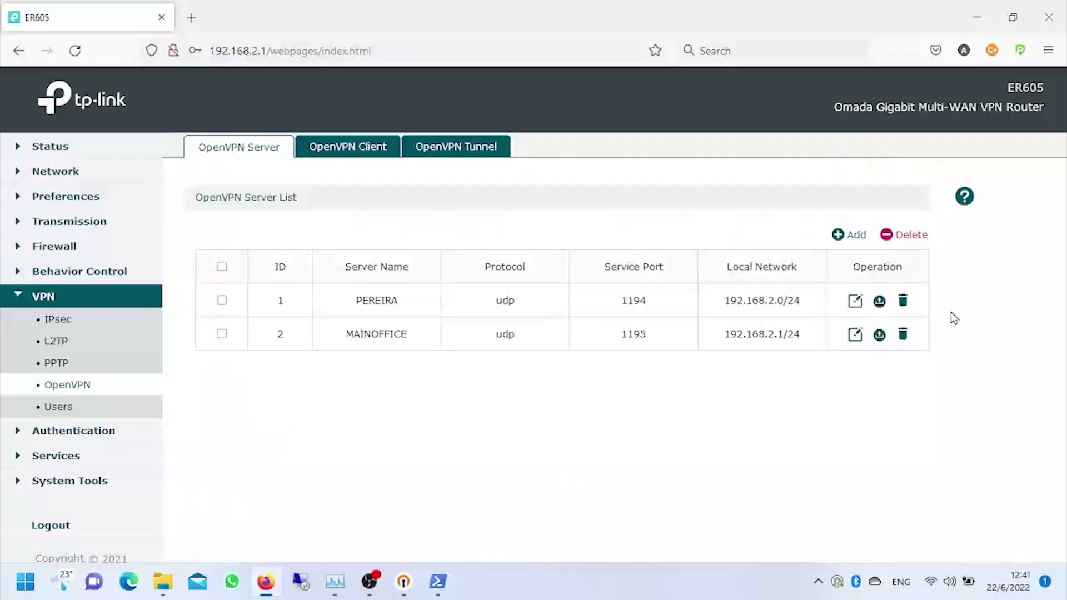
# - Delete the PEREIRA OpenVPN server and go to the Network > LAN settings
pyautogui.click(904, 303)
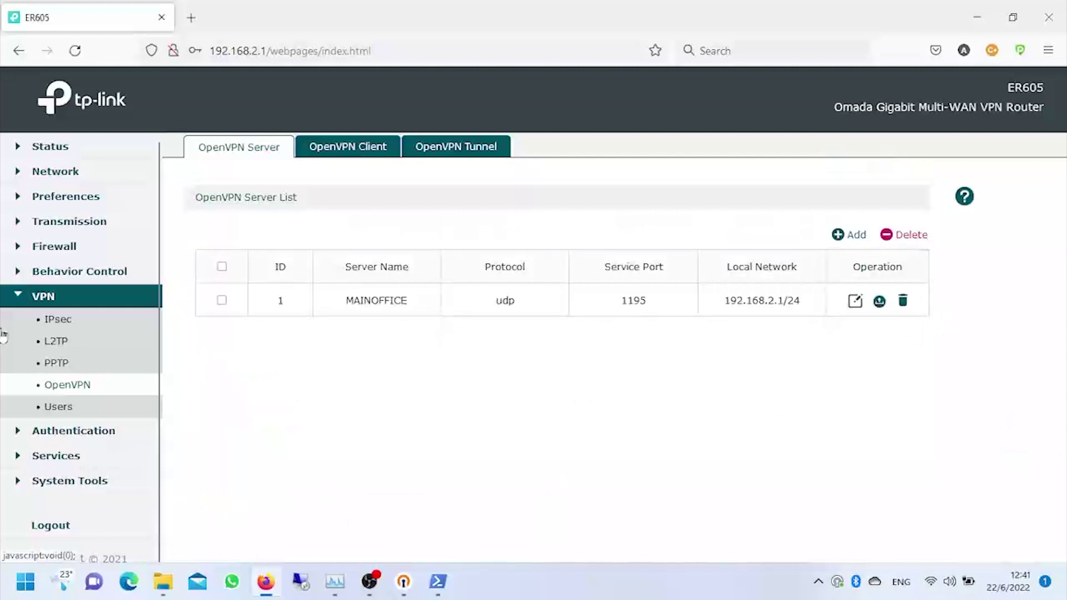
pyautogui.click(29, 300)
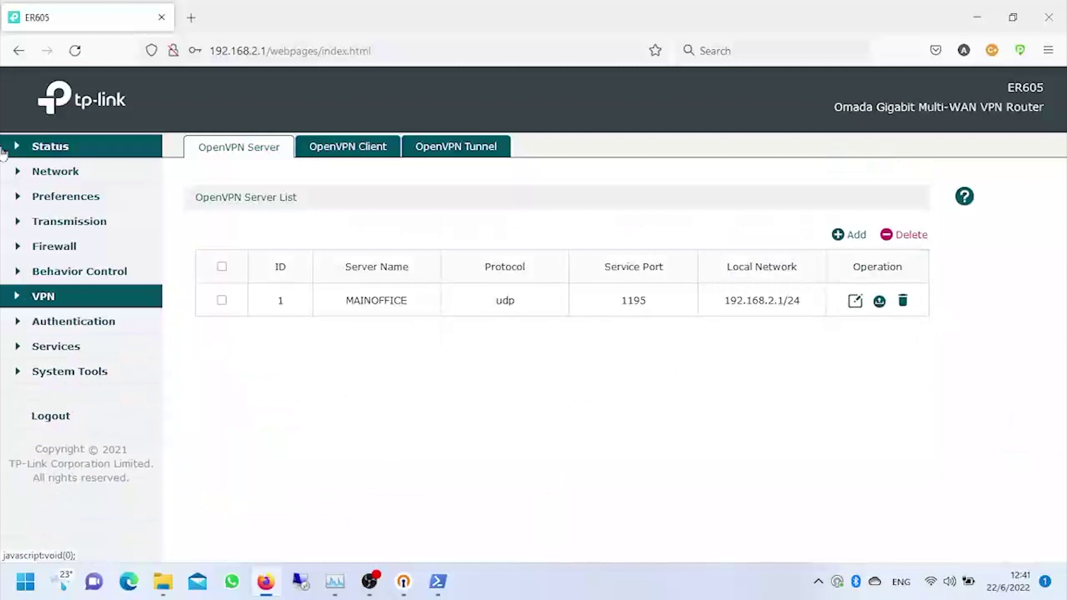
pyautogui.click(53, 148)
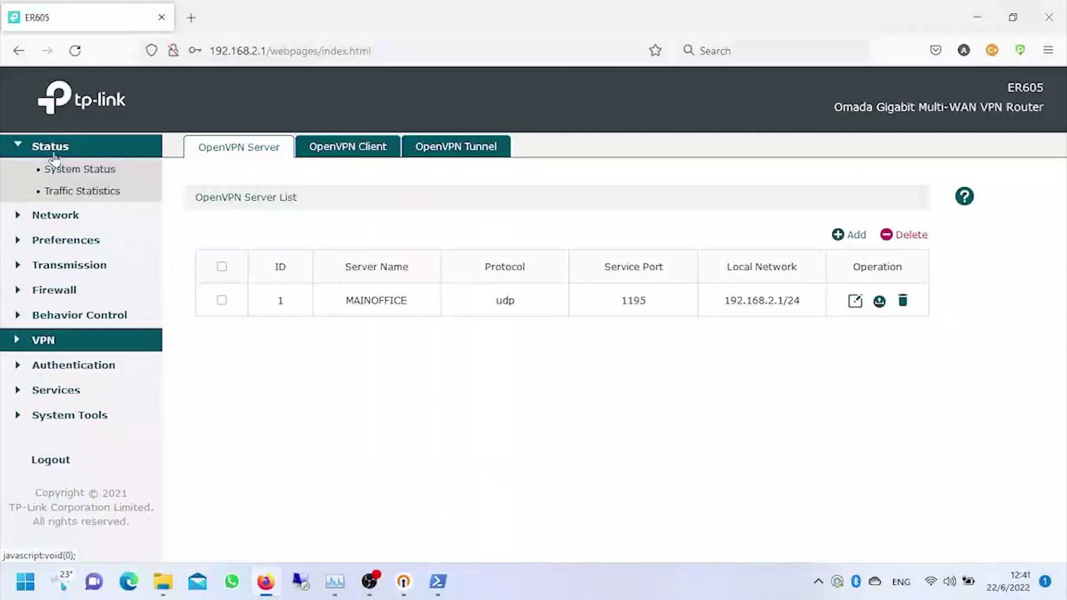
pyautogui.click(56, 215)
# - Open the LAN entry to view mask 255.255.255.0 and DHCP range 192.168.2.10–192.168.2.80
pyautogui.scroll(-1, 353, 332)
pyautogui.scroll(-2, 353, 331)
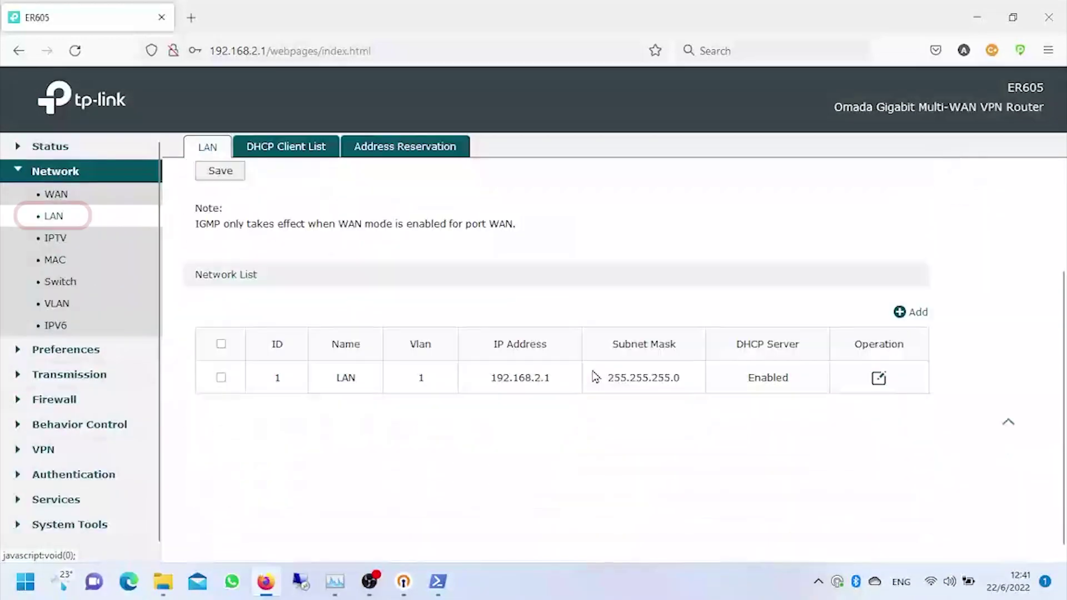
pyautogui.click(881, 379)
pyautogui.scroll(-5, 594, 403)
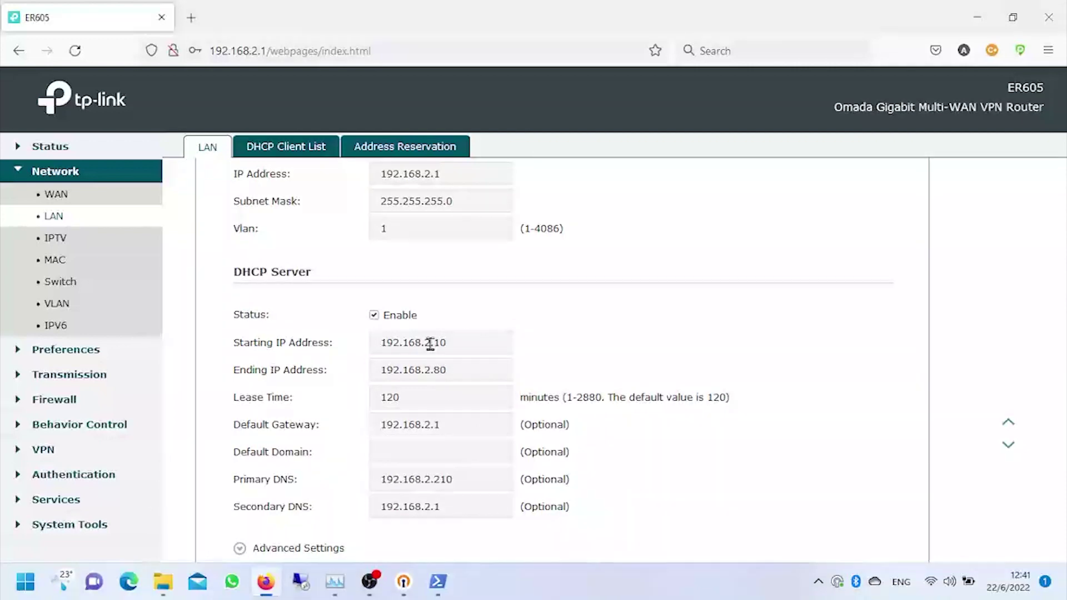
pyautogui.click(61, 449)
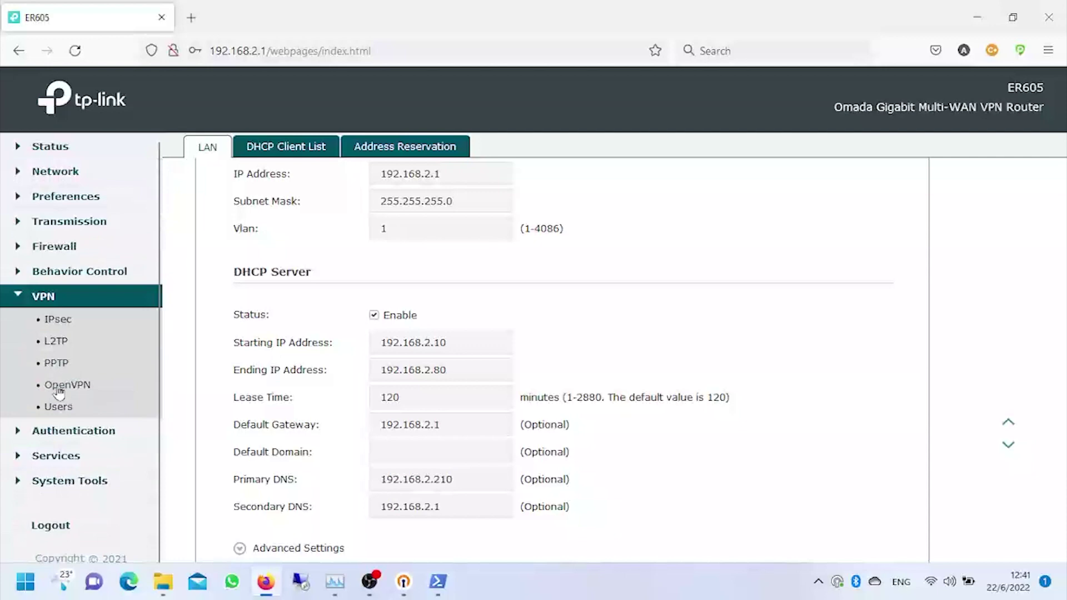
# - Add a new OpenVPN server named MAINOFFICESALES with service port 1196
pyautogui.click(68, 385)
pyautogui.click(857, 236)
pyautogui.write('M')
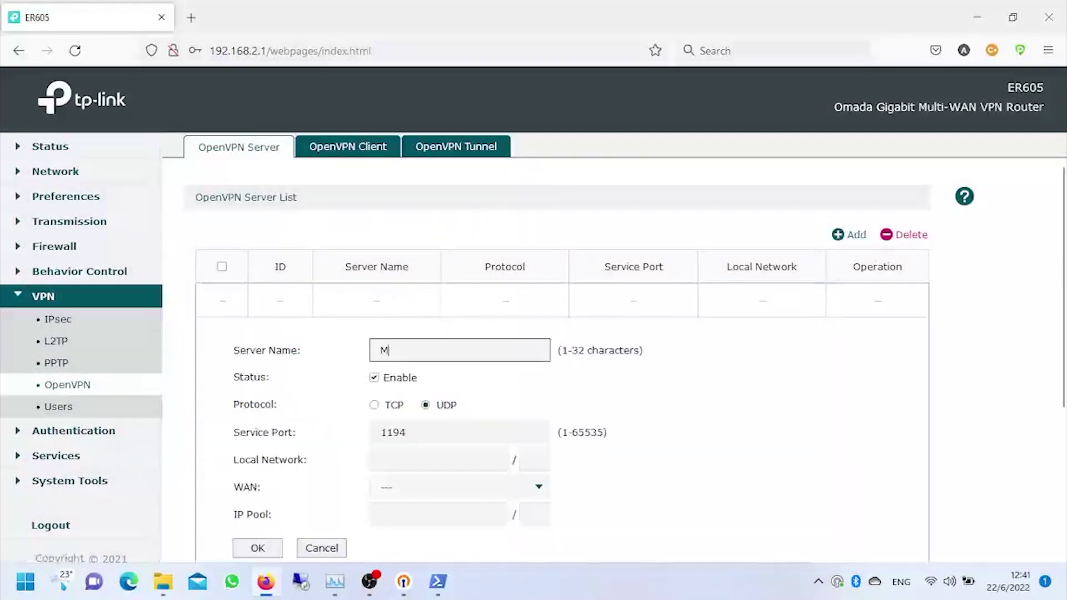
pyautogui.write('AINOFFICE')
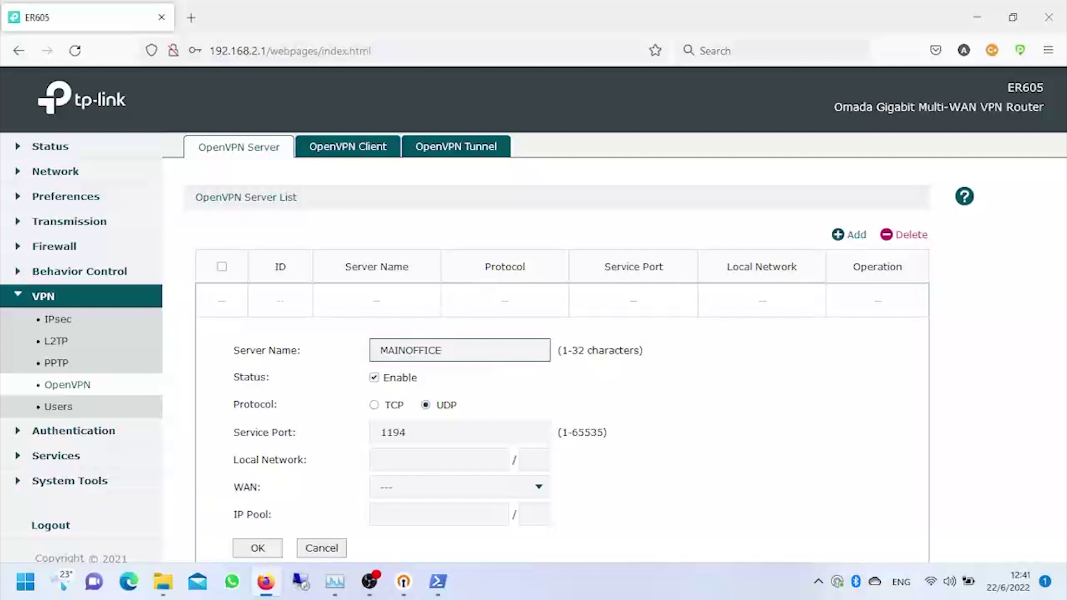
pyautogui.write('SALES')
pyautogui.click(438, 429)
pyautogui.press('BackSpace')
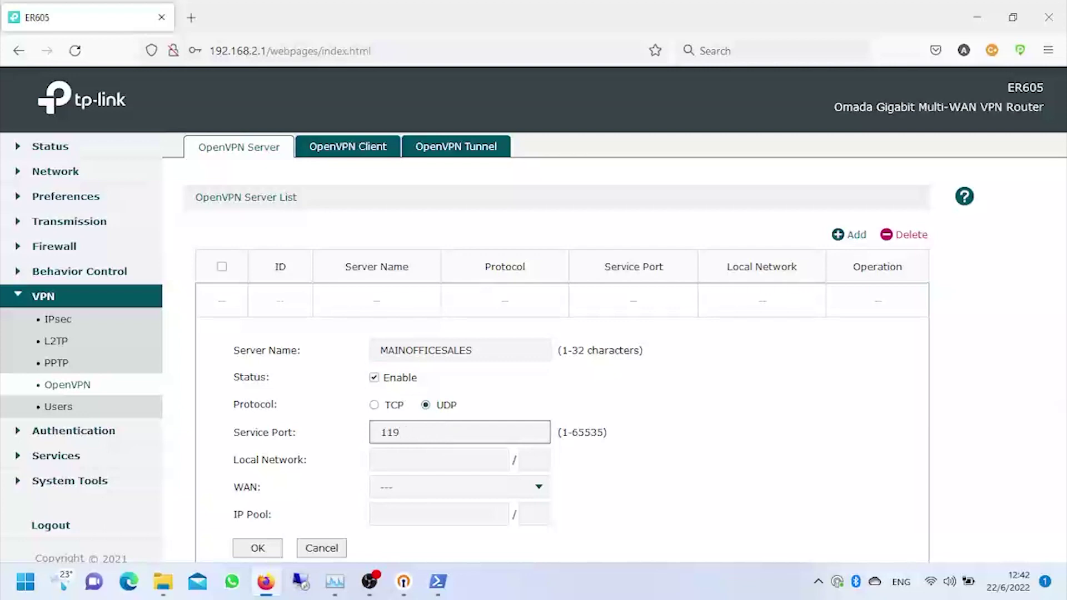
pyautogui.write('6')
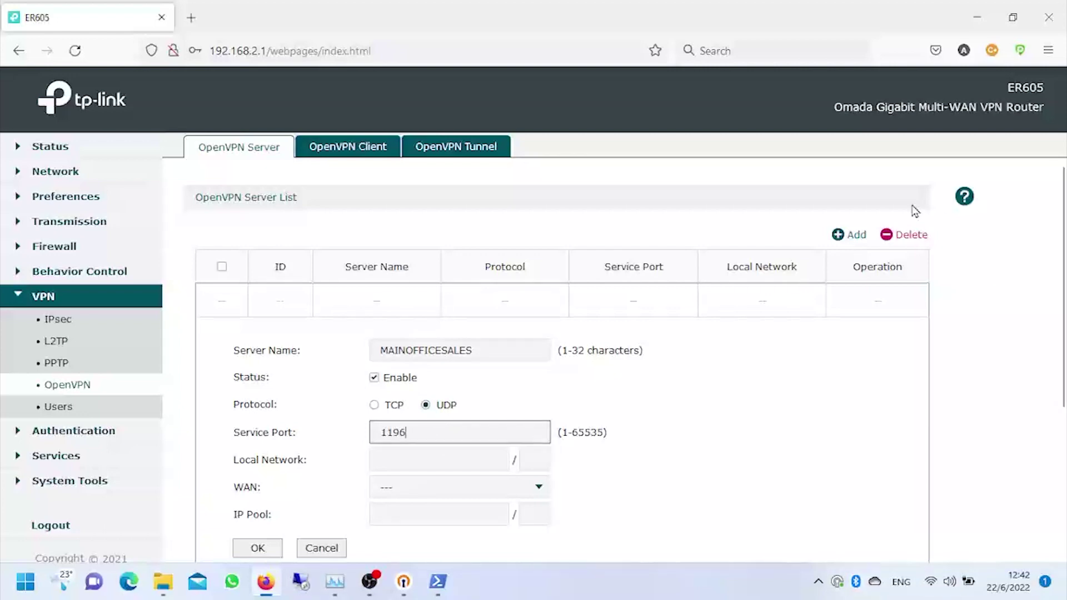
# - Set the local network to 192.168.2.1/24 and the interface to WAN
pyautogui.click(434, 452)
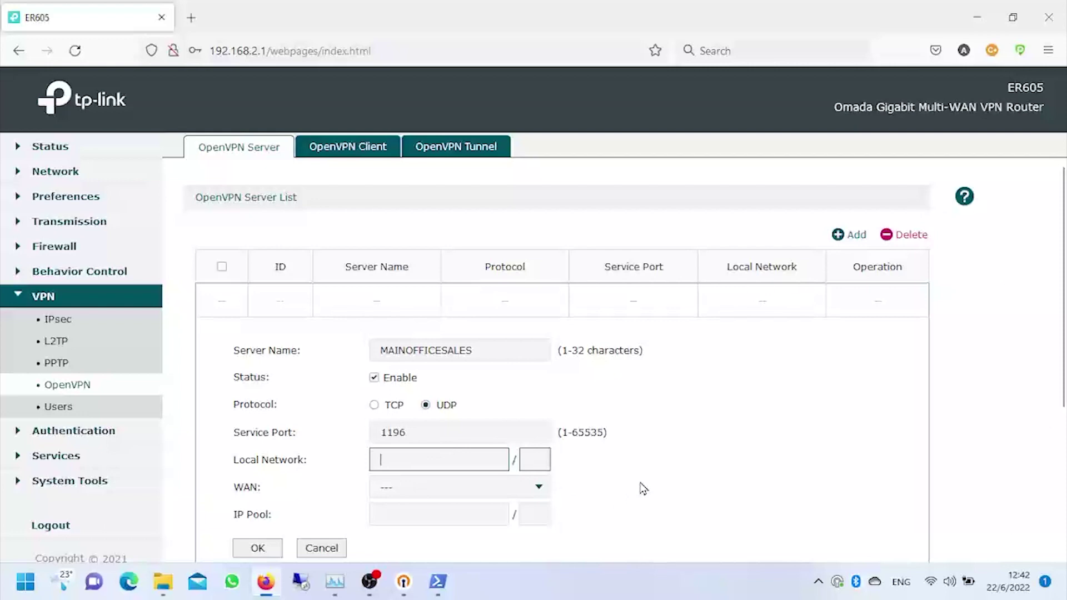
pyautogui.write('192.1')
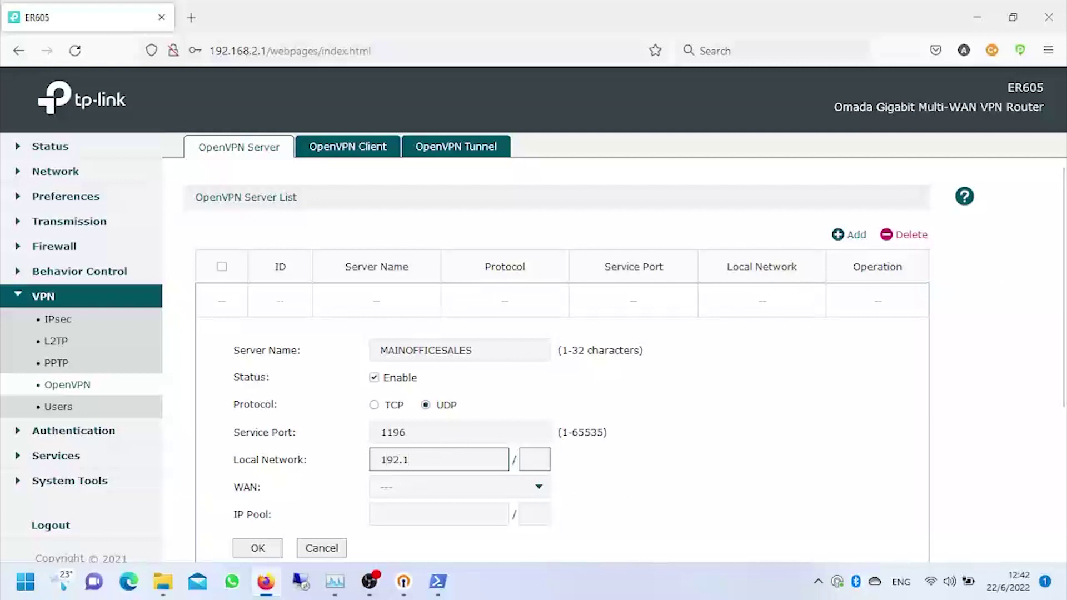
pyautogui.write('68.2.1')
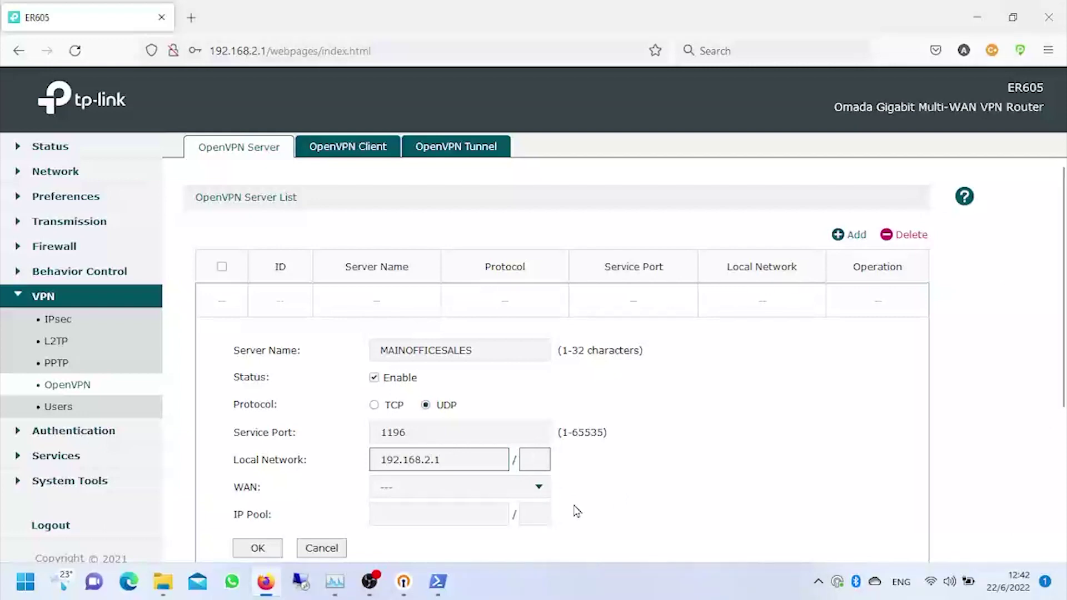
pyautogui.press('Tab')
pyautogui.write('24')
pyautogui.moveTo(466, 462); pyautogui.dragTo(377, 470)
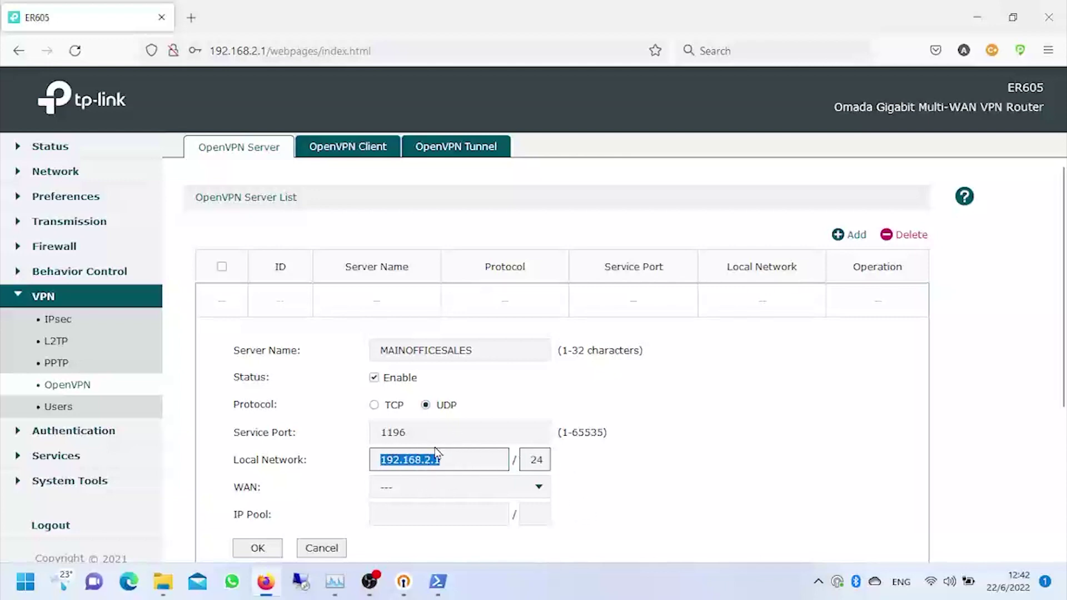
pyautogui.click(429, 488)
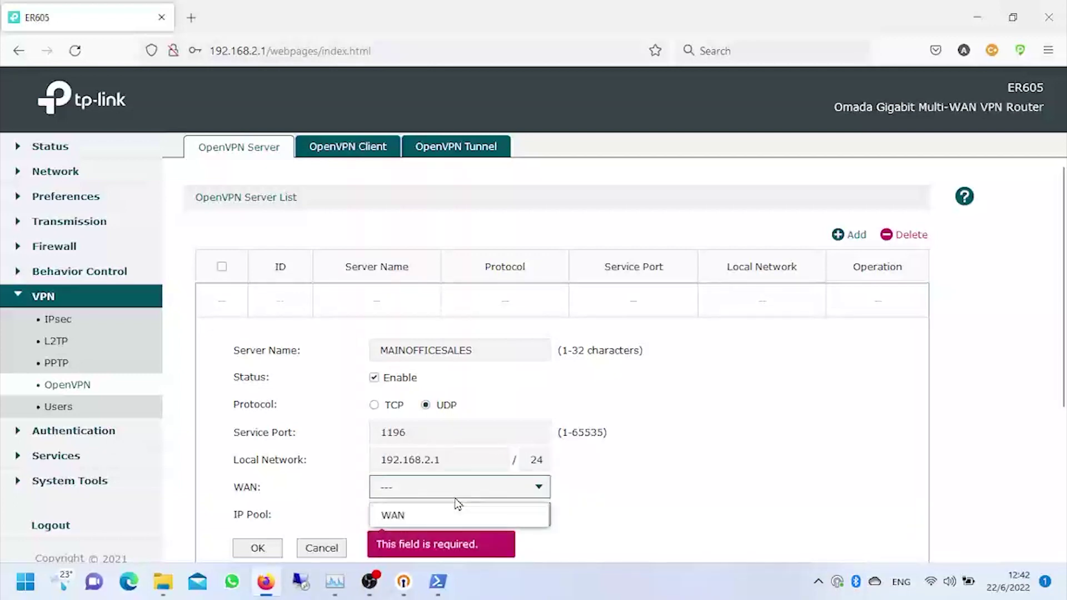
pyautogui.click(420, 517)
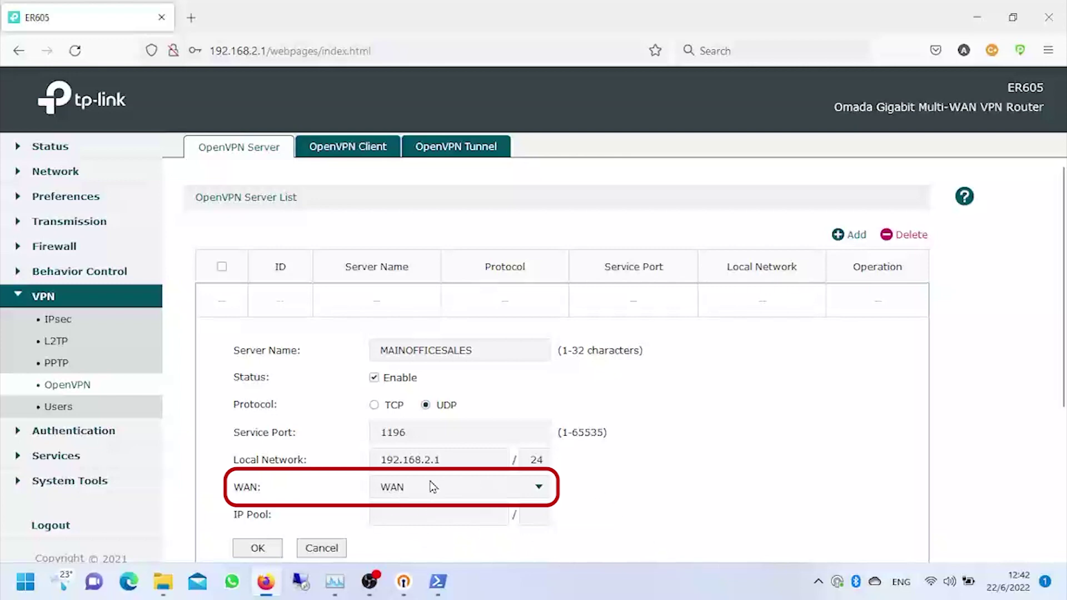
# - Enter the IP pool 192.168.7.1/24
pyautogui.click(431, 514)
pyautogui.write('192.168')
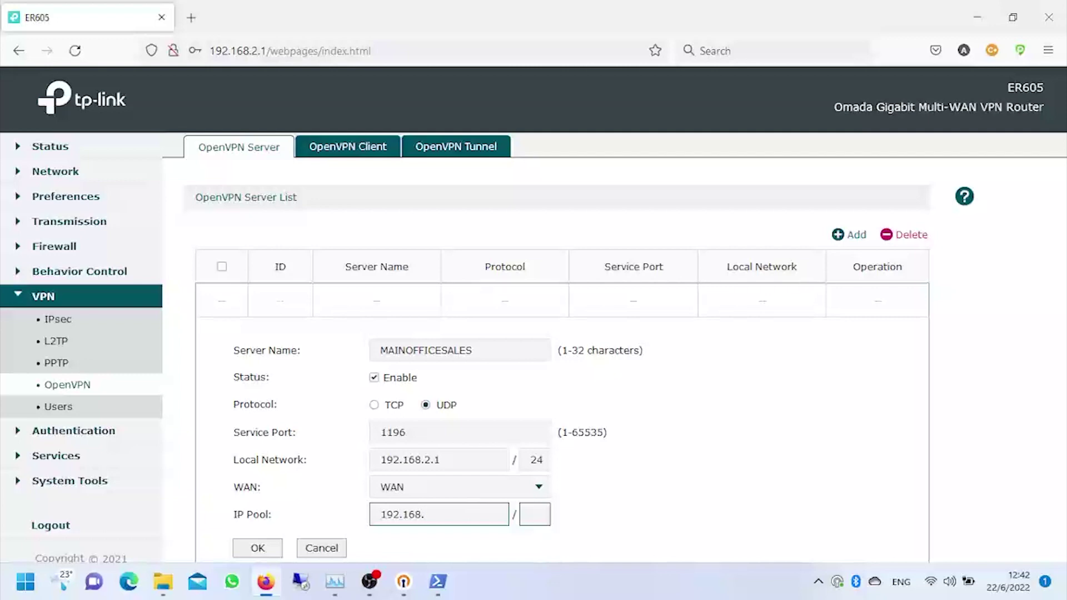
pyautogui.write('.7.1')
pyautogui.write('24')
# - Correct the local network address back to 192.168.2.1 and save the MAINOFFICESALES server
pyautogui.click(448, 460)
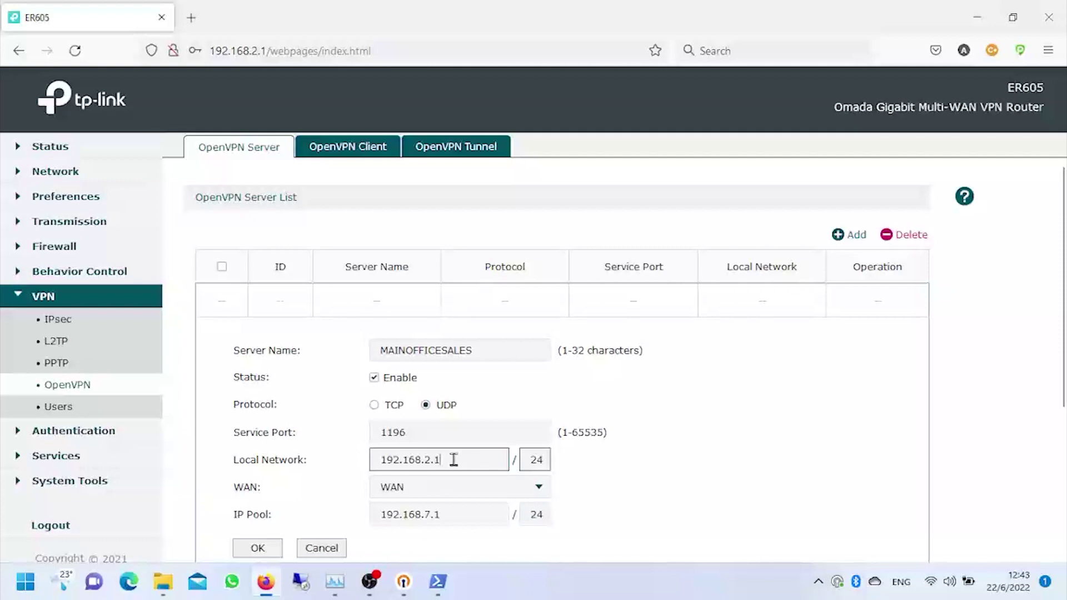
pyautogui.press('BackSpace')
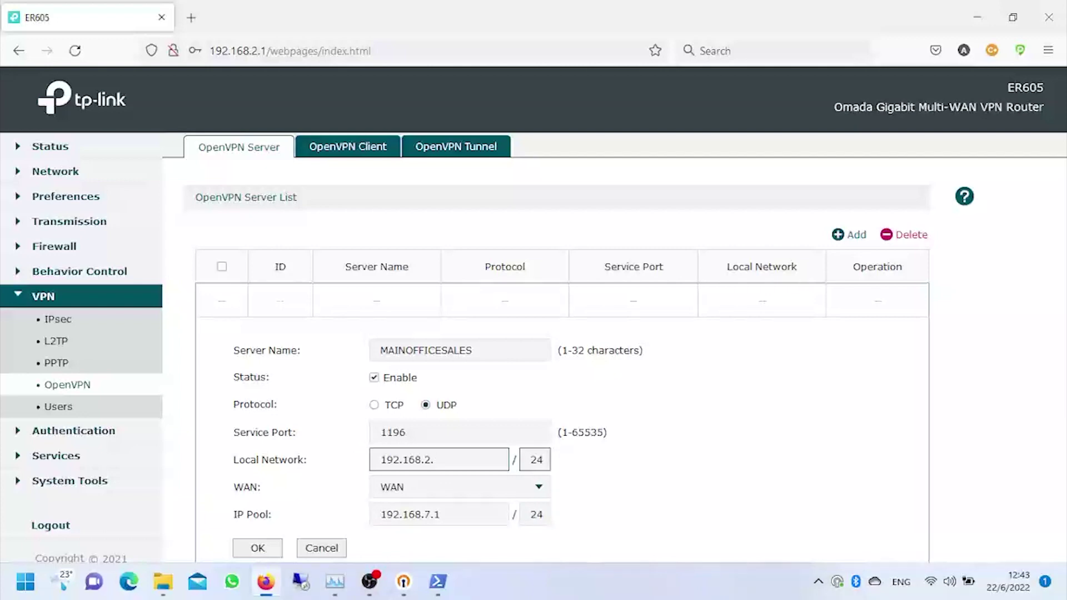
pyautogui.write('0')
pyautogui.doubleClick(469, 454)
pyautogui.click(469, 455)
pyautogui.press('BackSpace')
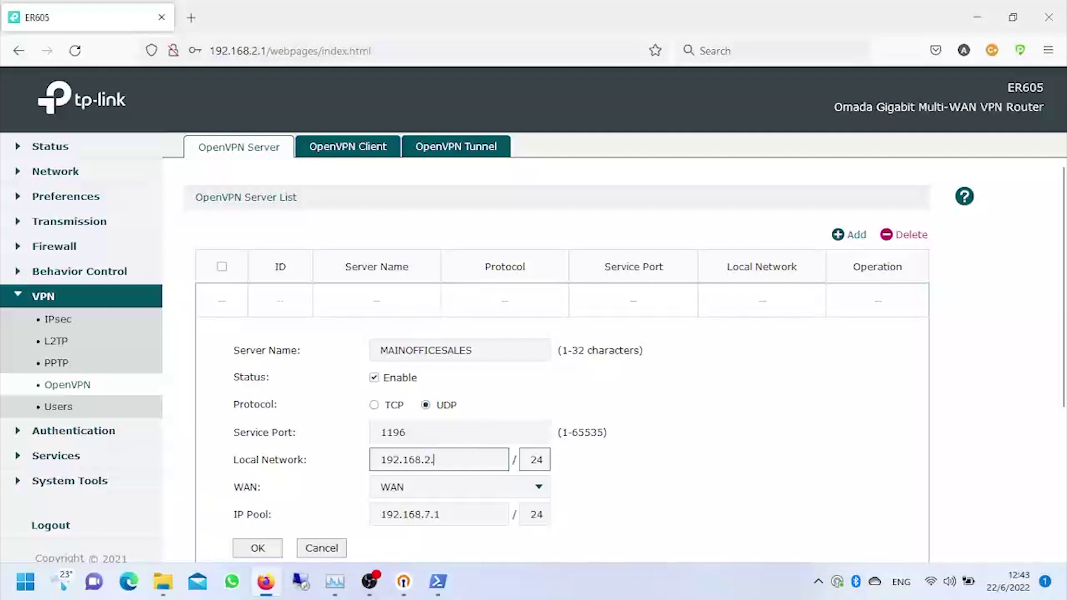
pyautogui.write('1')
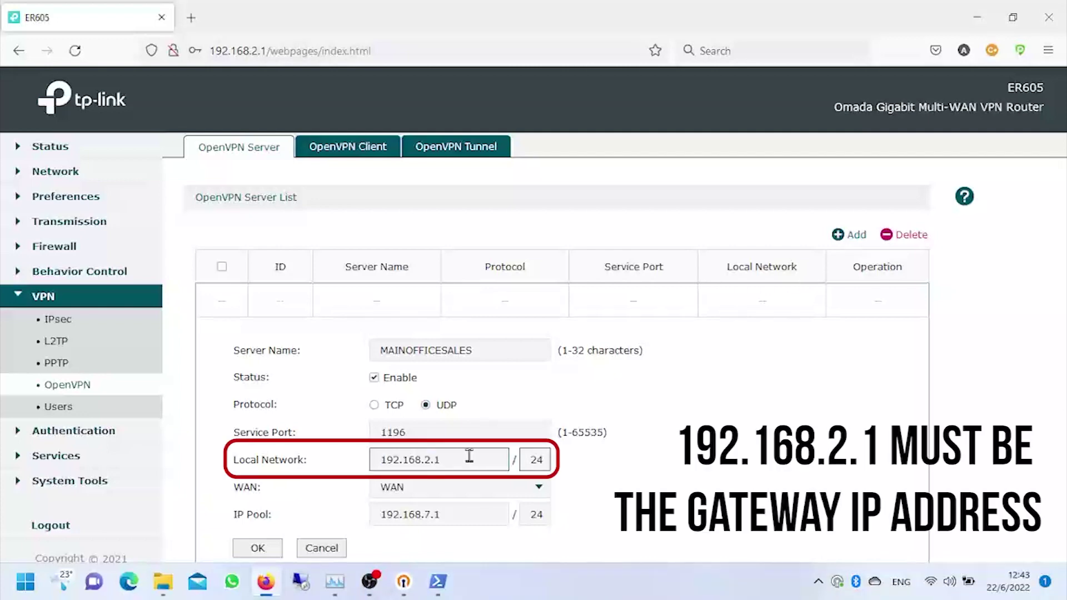
pyautogui.scroll(-2, 422, 467)
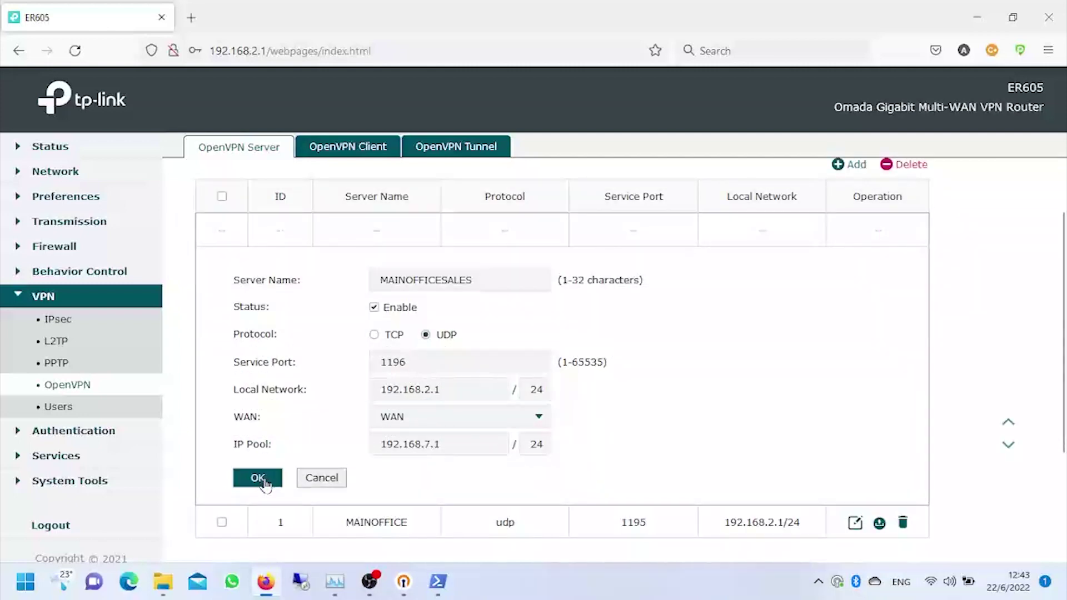
pyautogui.click(258, 480)
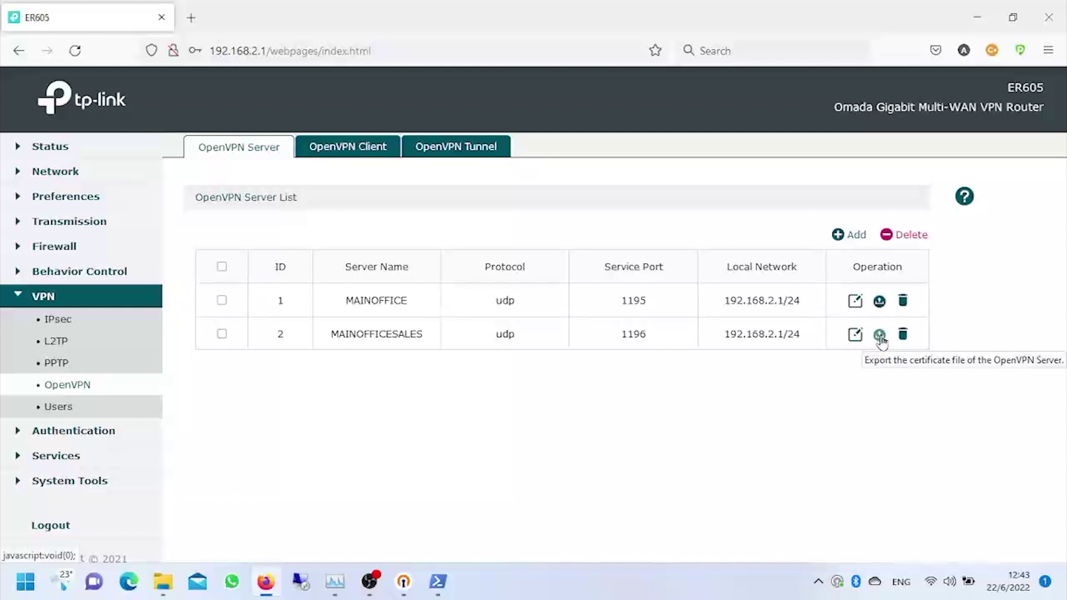
# - Export the MAINOFFICESALES .ovpn profile and show it in the Downloads folder
pyautogui.click(881, 337)
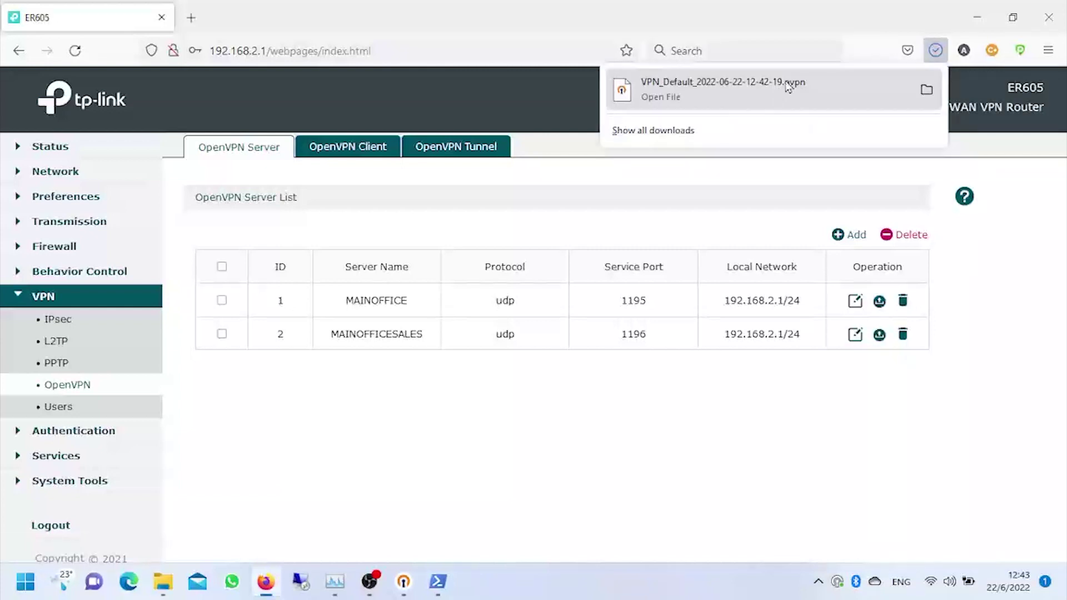
pyautogui.click(927, 91)
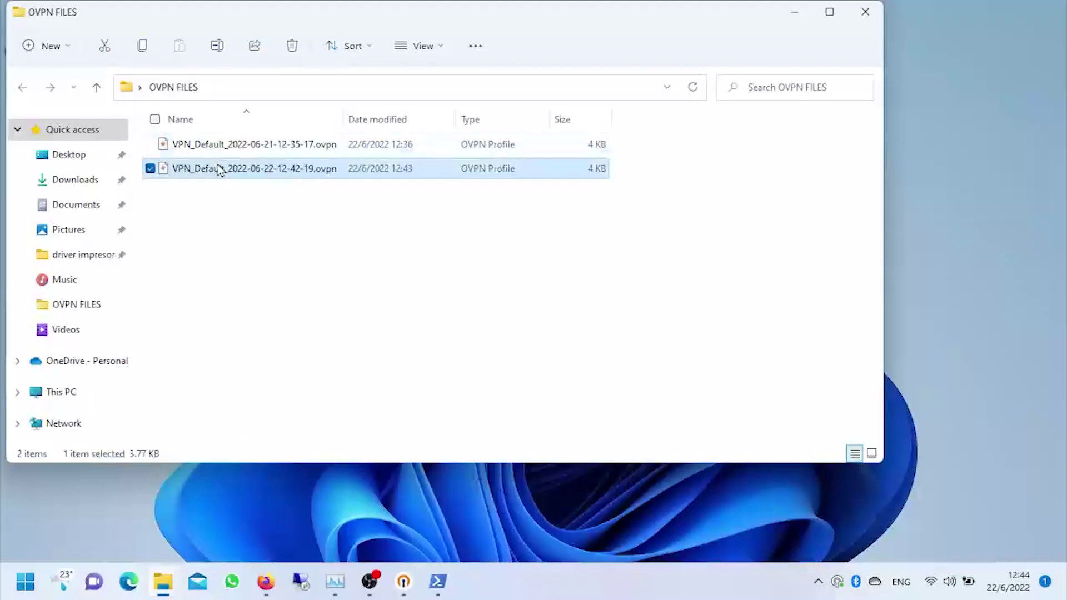
# - Rename the exported profile to VPN SALES.ovpn
pyautogui.click(220, 168)
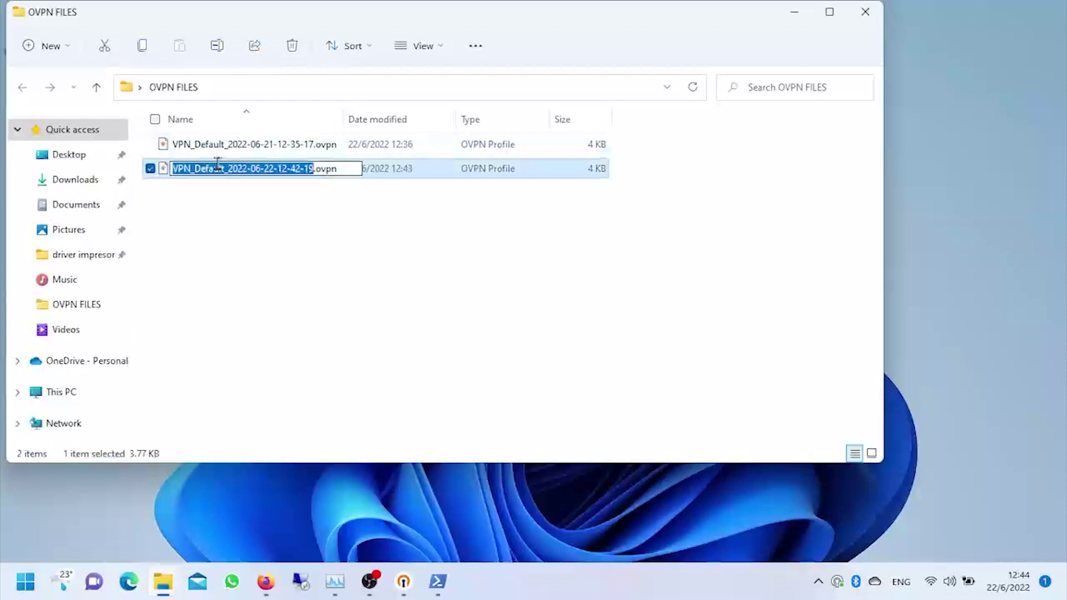
pyautogui.write('VPN SALES')
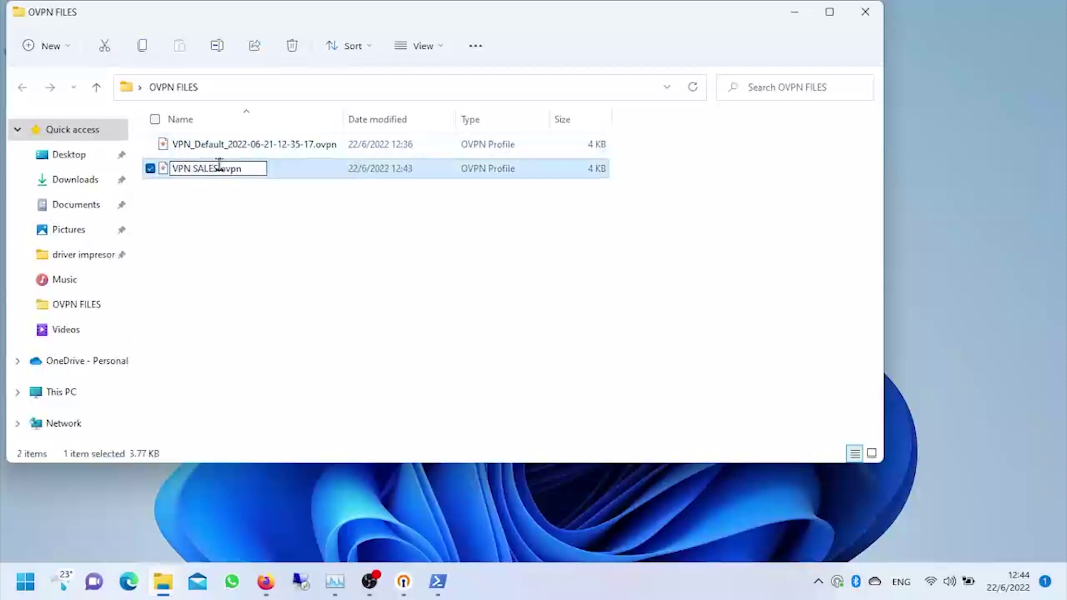
pyautogui.press('Return')
pyautogui.click(225, 199)
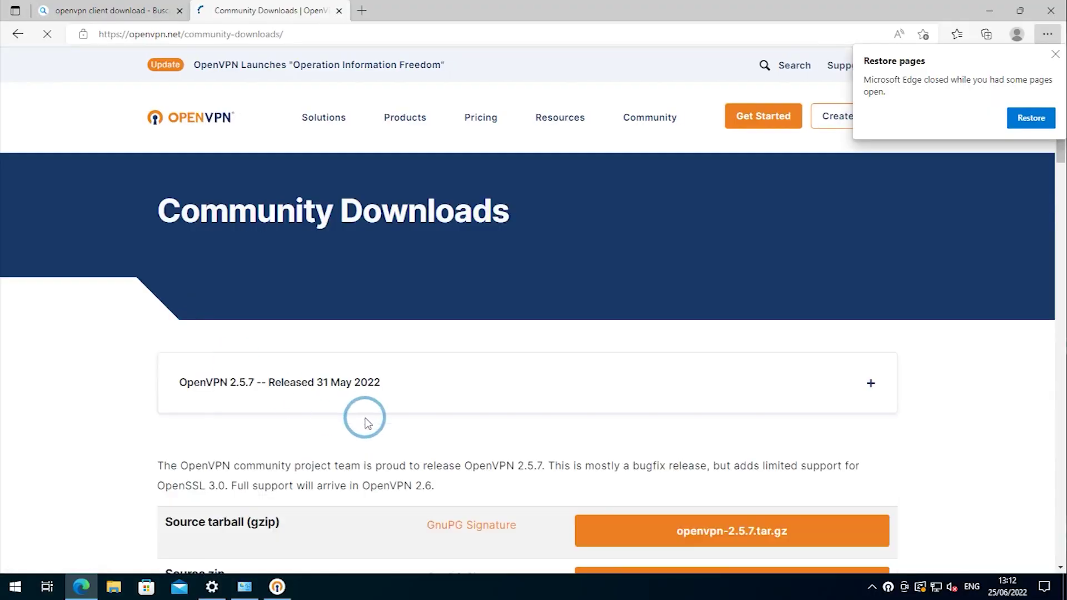
# - Go to OpenVPN's Community Downloads page and expand the OpenVPN 2.5.7 Windows MSI installer list
pyautogui.scroll(-1, 365, 416)
pyautogui.scroll(-4, 364, 418)
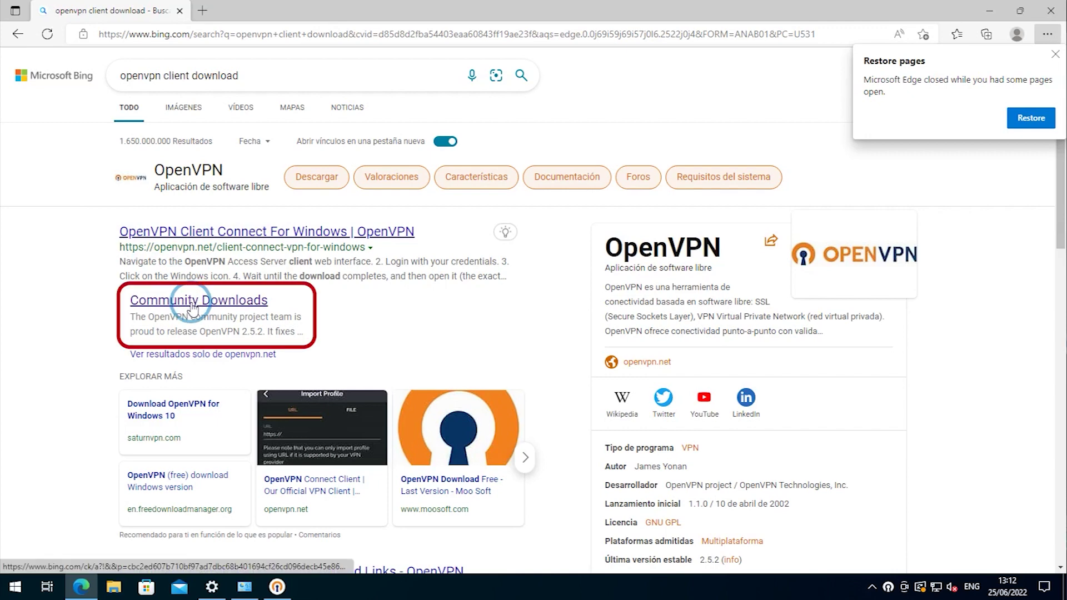
pyautogui.click(191, 301)
pyautogui.click(295, 399)
pyautogui.scroll(-5, 296, 392)
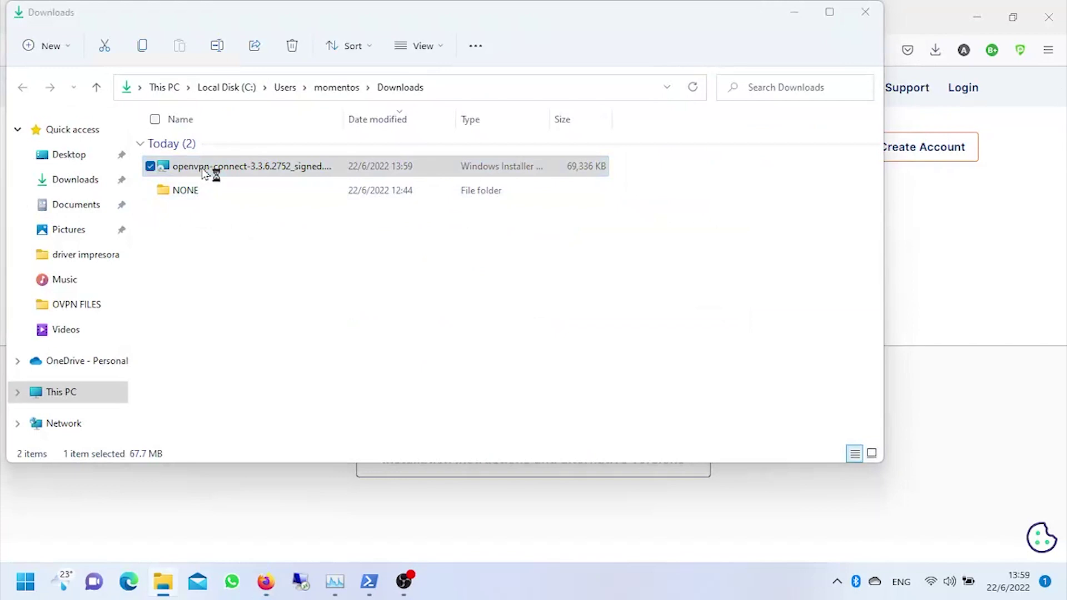
# - Install OpenVPN Connect, accepting the license terms, then choose importing a profile from FILE
pyautogui.click(616, 411)
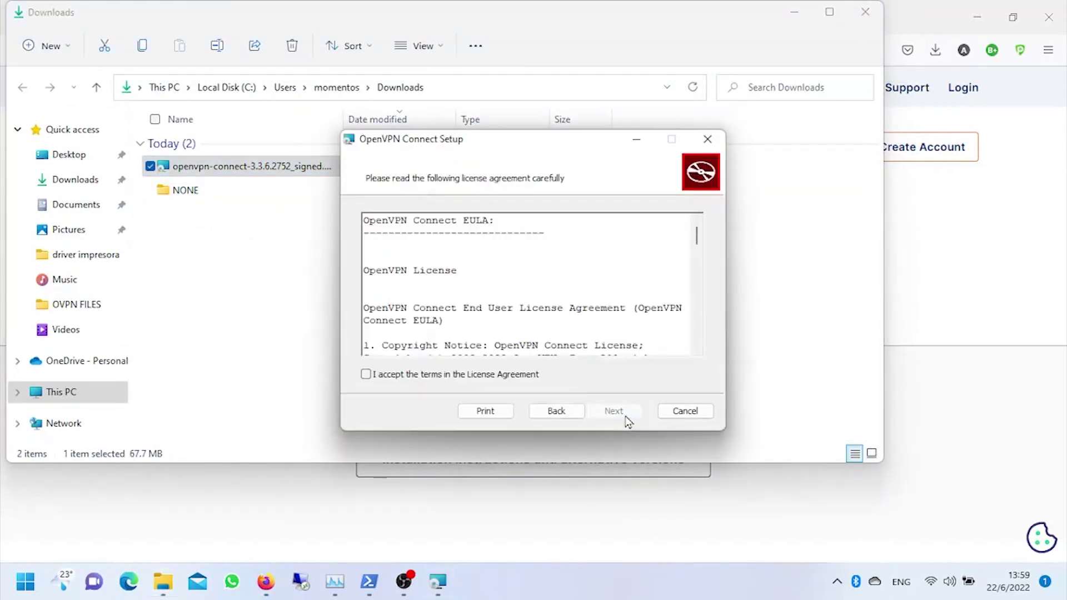
pyautogui.click(364, 374)
pyautogui.click(616, 410)
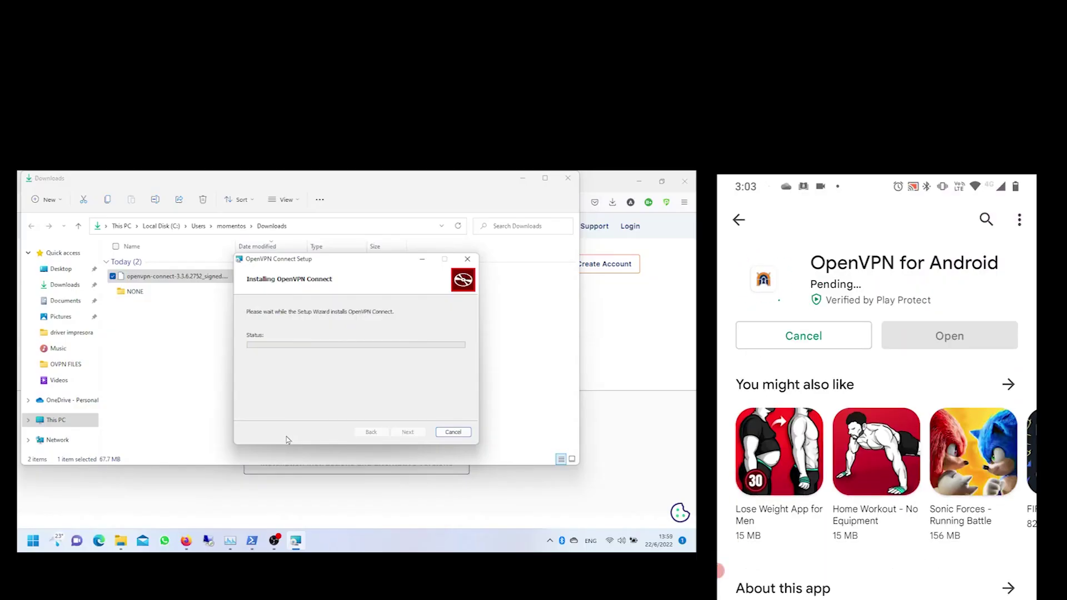
pyautogui.click(408, 433)
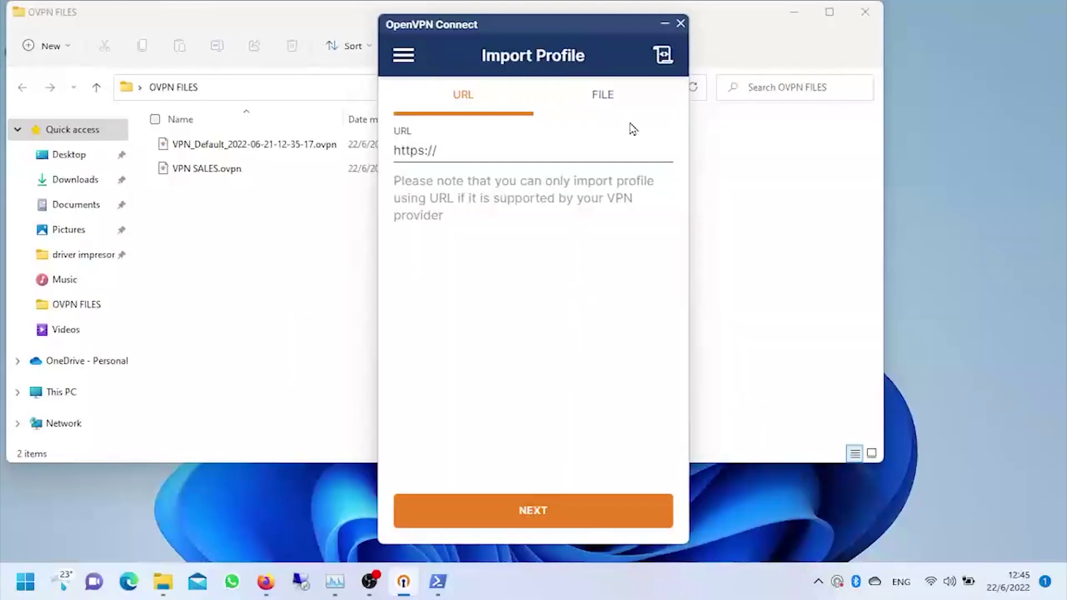
pyautogui.click(603, 94)
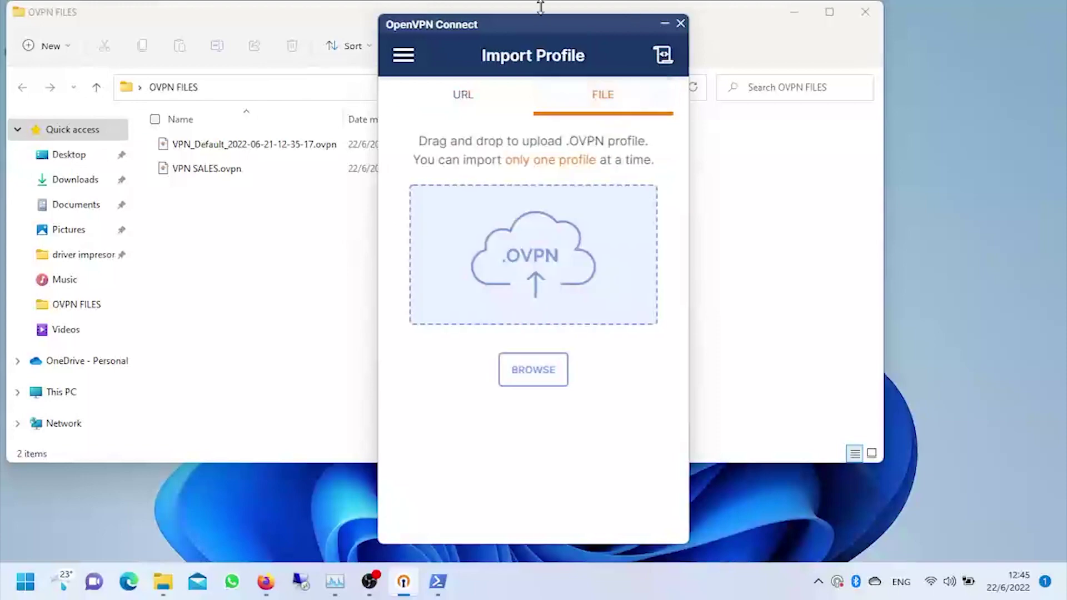
# - Import VPN SALES.ovpn into OpenVPN Connect, connect the profile, and run ipconfig
pyautogui.click(195, 170)
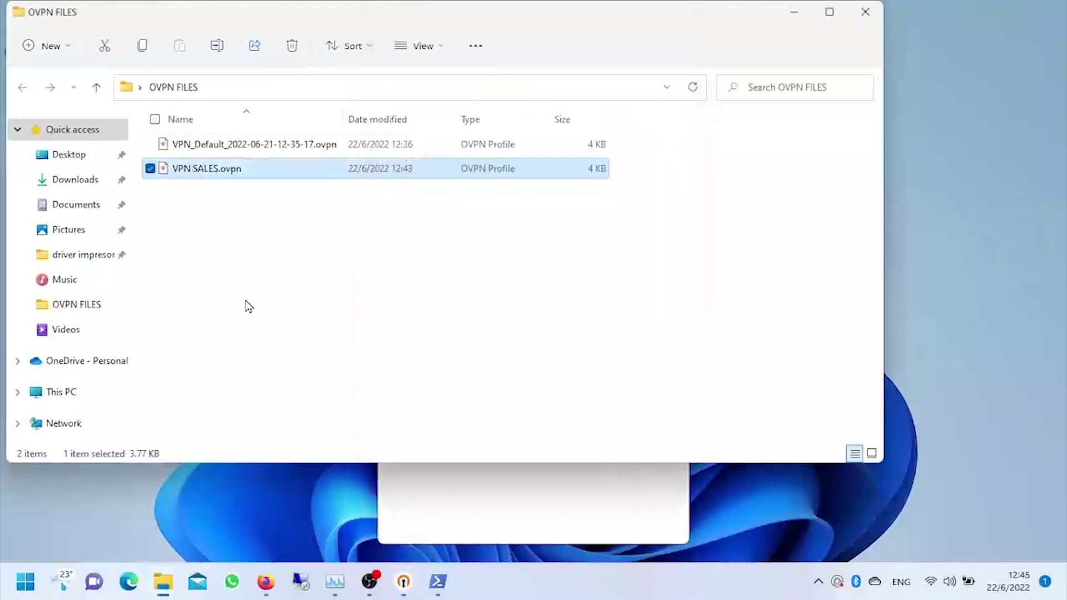
pyautogui.moveTo(186, 168); pyautogui.dragTo(620, 234)
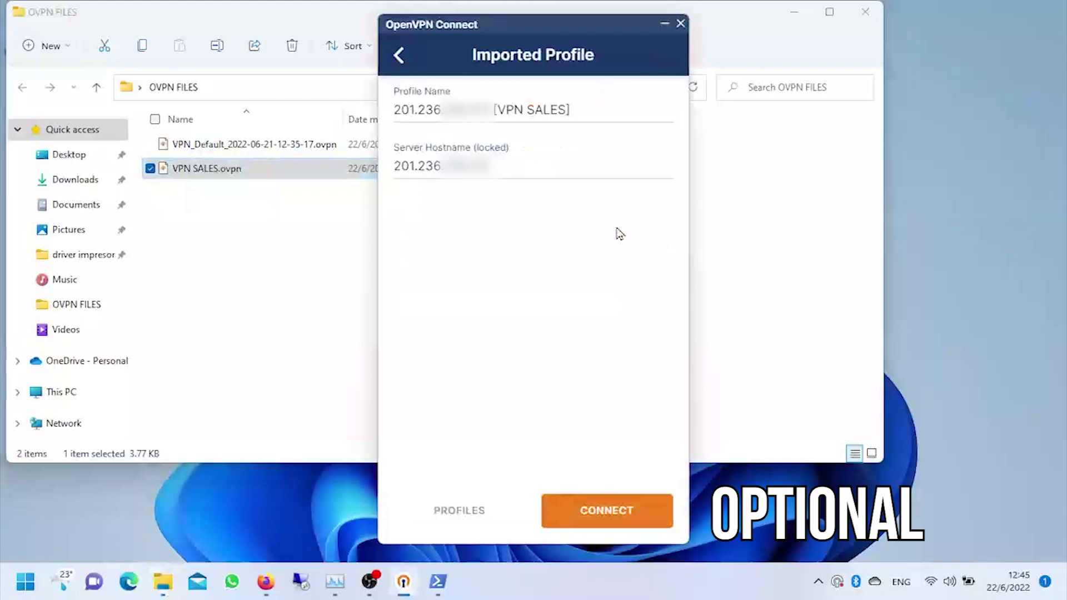
pyautogui.click(610, 516)
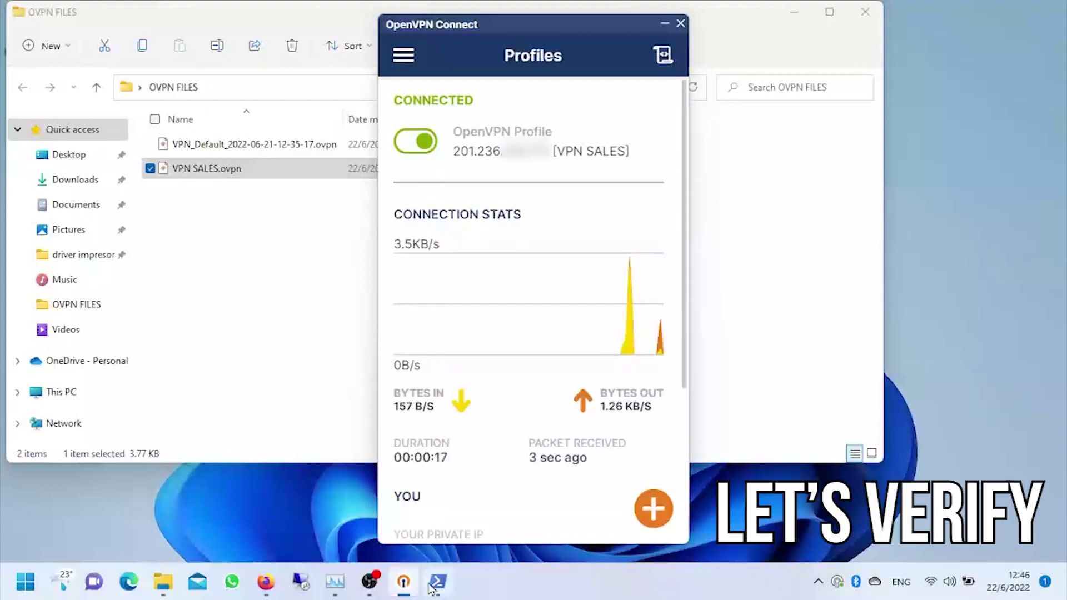
pyautogui.press('Return')
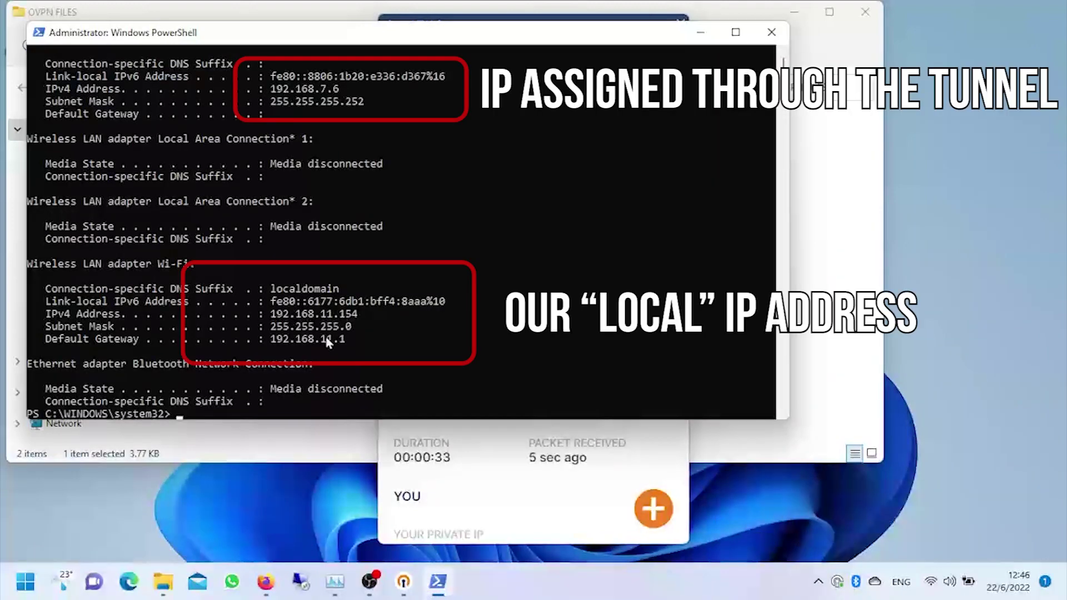
# - Ping the main router at 192.168.2.1, fixing the mistyped 192.168.11.1 address first
pyautogui.write('ping 192.168.11.1')
pyautogui.press('BackSpace')
pyautogui.press('BackSpace')
pyautogui.press('BackSpace')
pyautogui.press('BackSpace')
pyautogui.write('2.1')
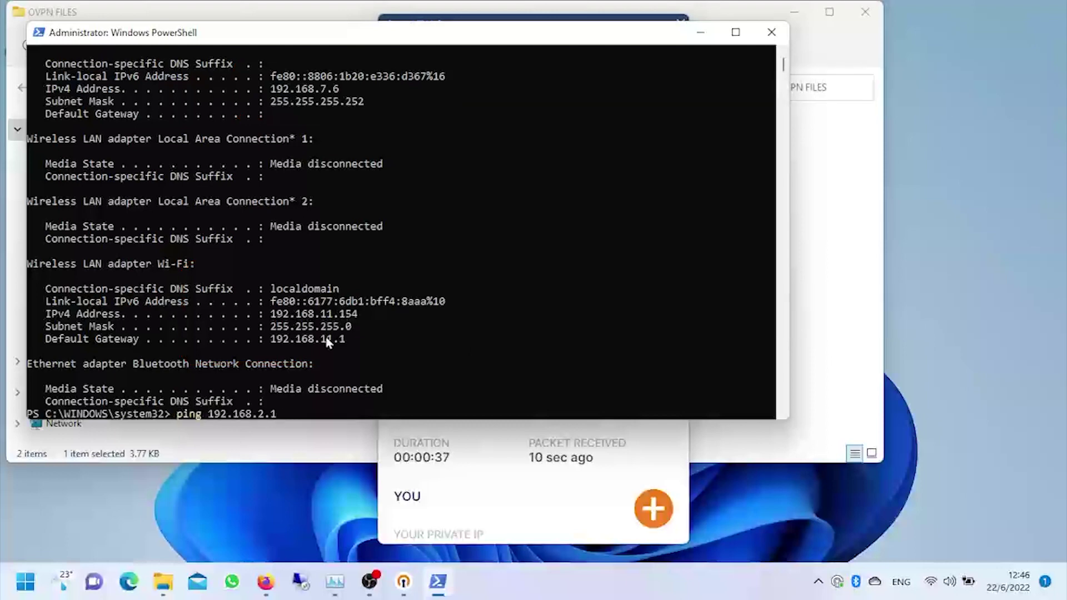
pyautogui.press('Return')
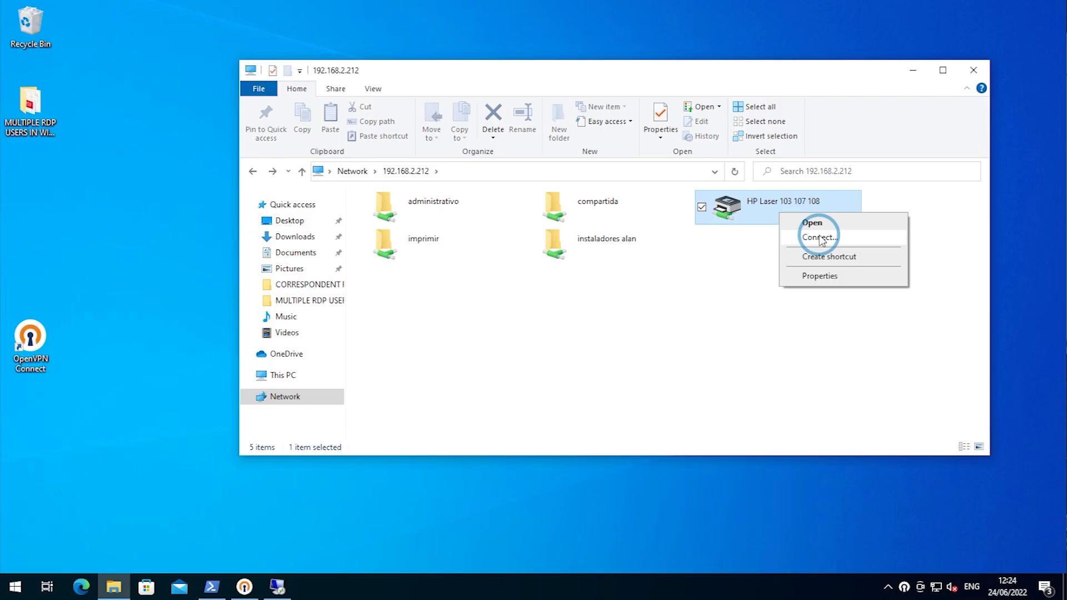
# - Connect the shared HP Laser 103 107 108 printer on 192.168.2.212 and switch the VPN SALES tunnel on
pyautogui.click(819, 238)
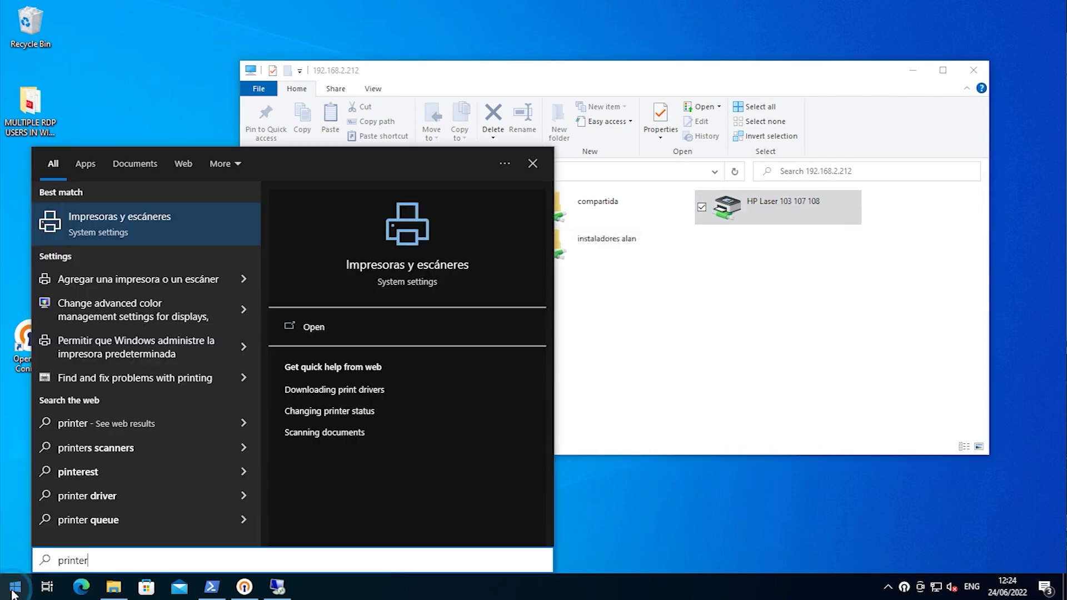
pyautogui.press('Return')
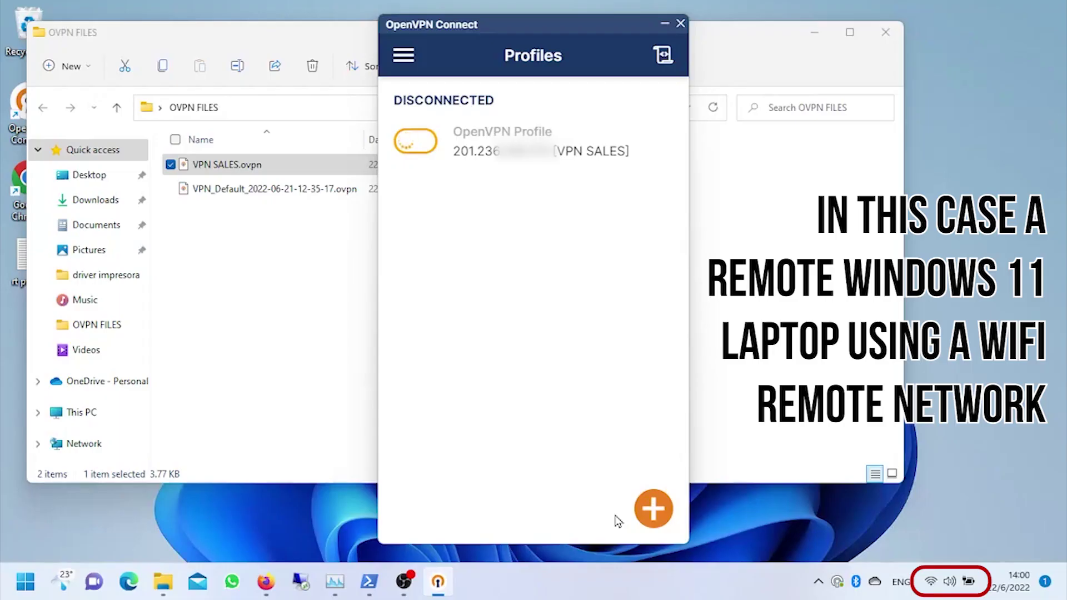
pyautogui.click(416, 140)
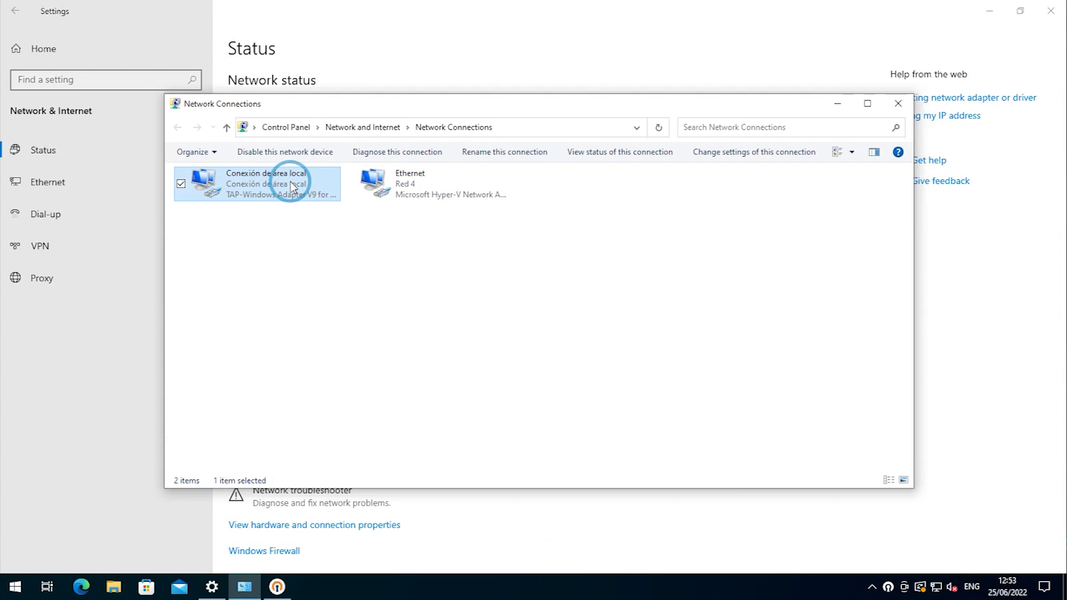
# - Open IPv4 (TCP/IPv4) properties of the TAP adapter's Conexión de área local, then hide the server dashboard
pyautogui.doubleClick(291, 182)
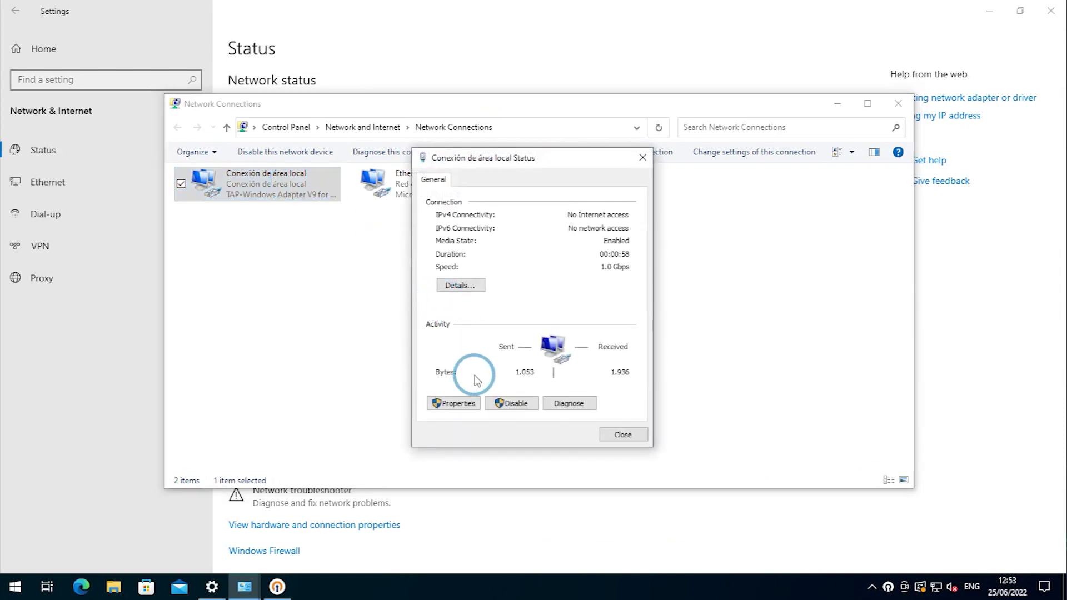
pyautogui.click(462, 404)
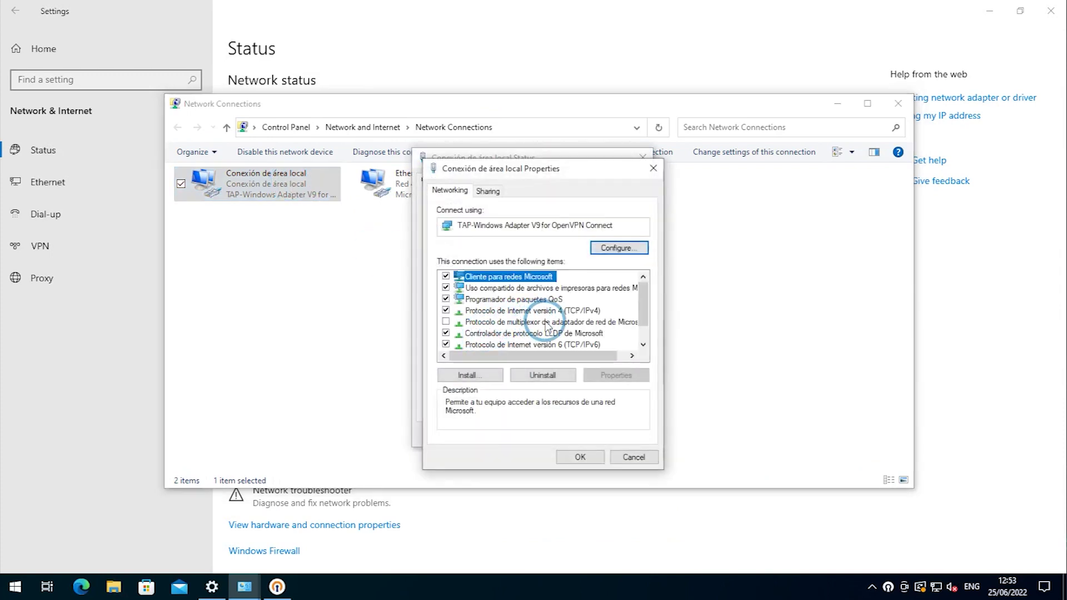
pyautogui.doubleClick(537, 310)
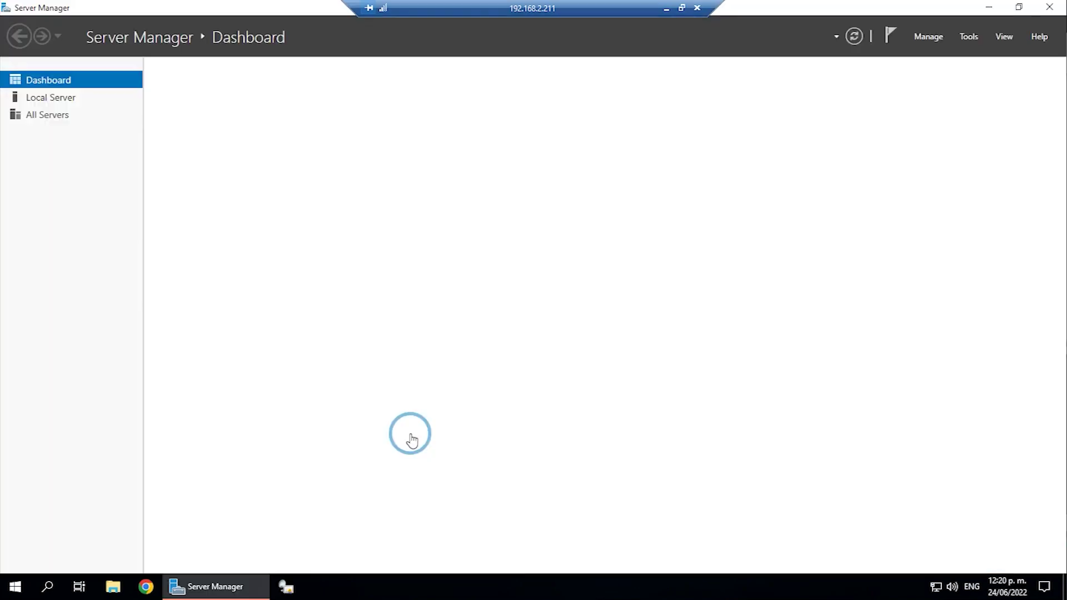
pyautogui.click(989, 7)
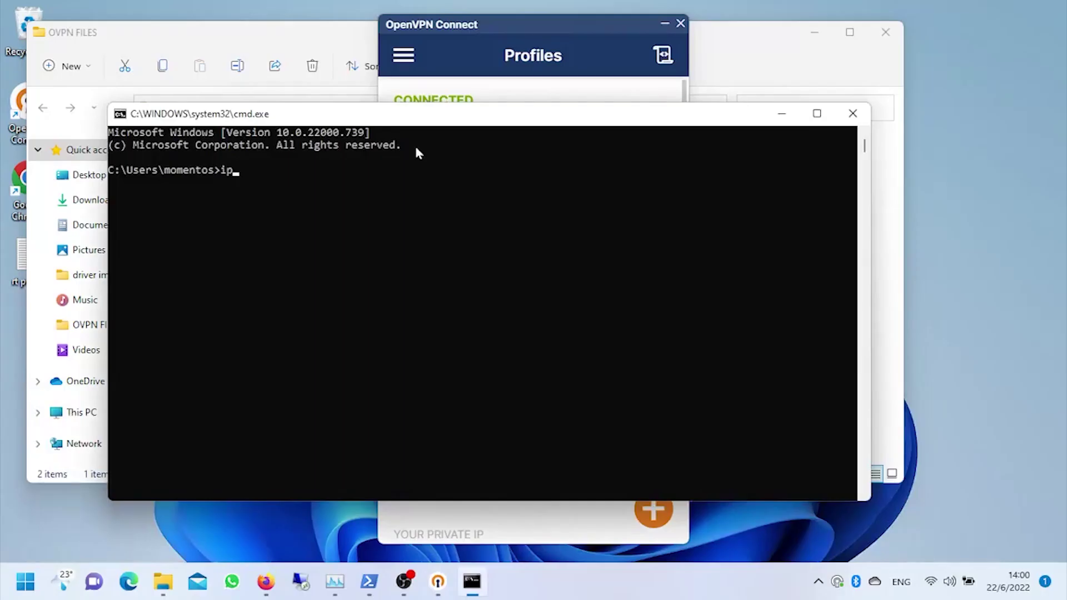
# - Run ipconfig showing tunnel address 192.168.7.6, then type ping 192.168.2.1 at the prompt
pyautogui.write('config')
pyautogui.press('Return')
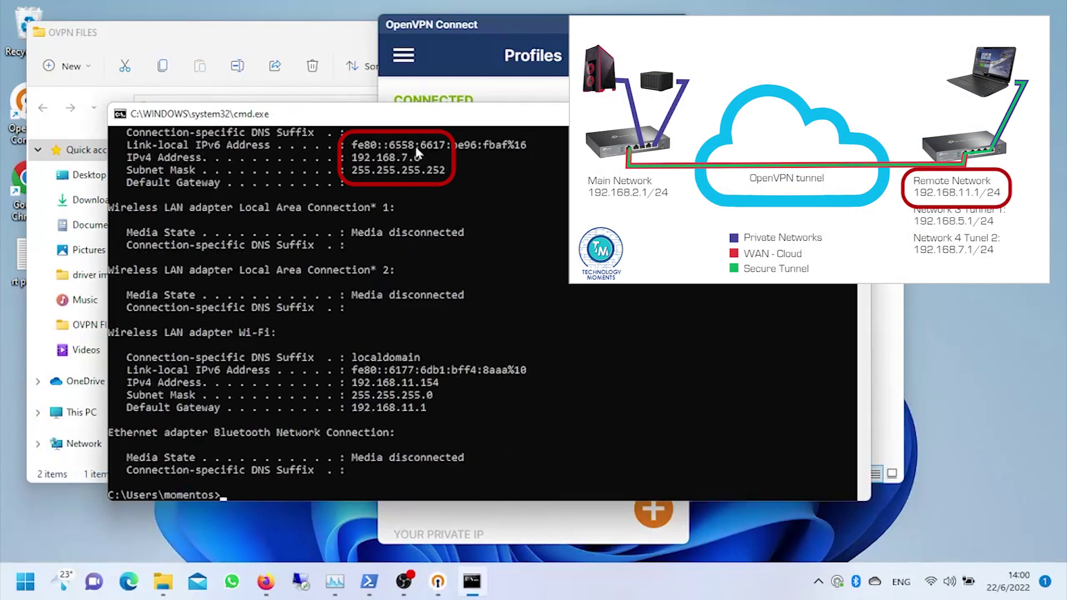
pyautogui.scroll(1, 421, 395)
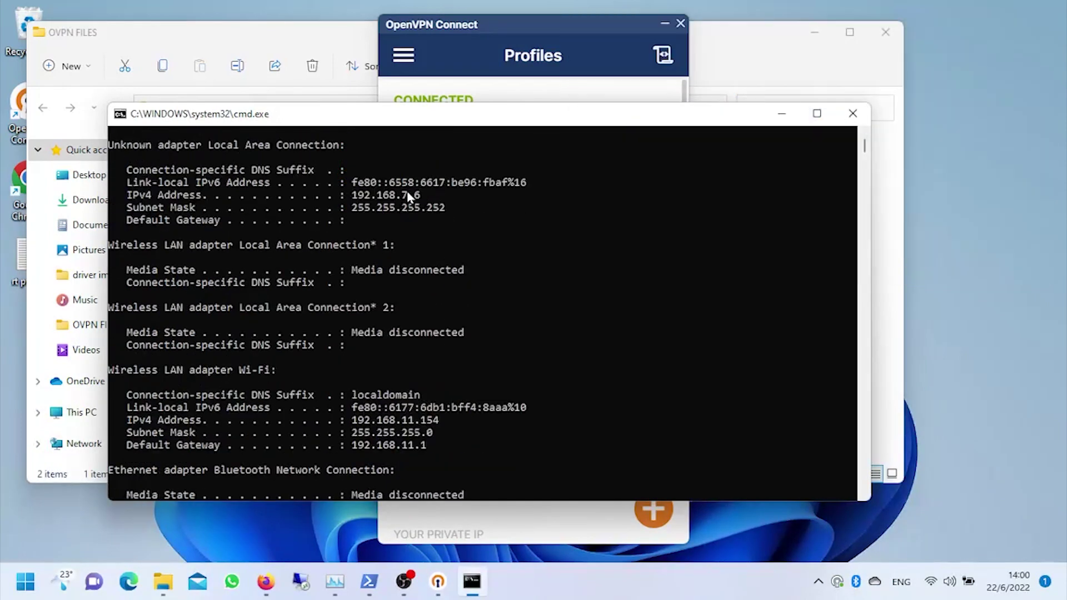
pyautogui.scroll(-1, 440, 309)
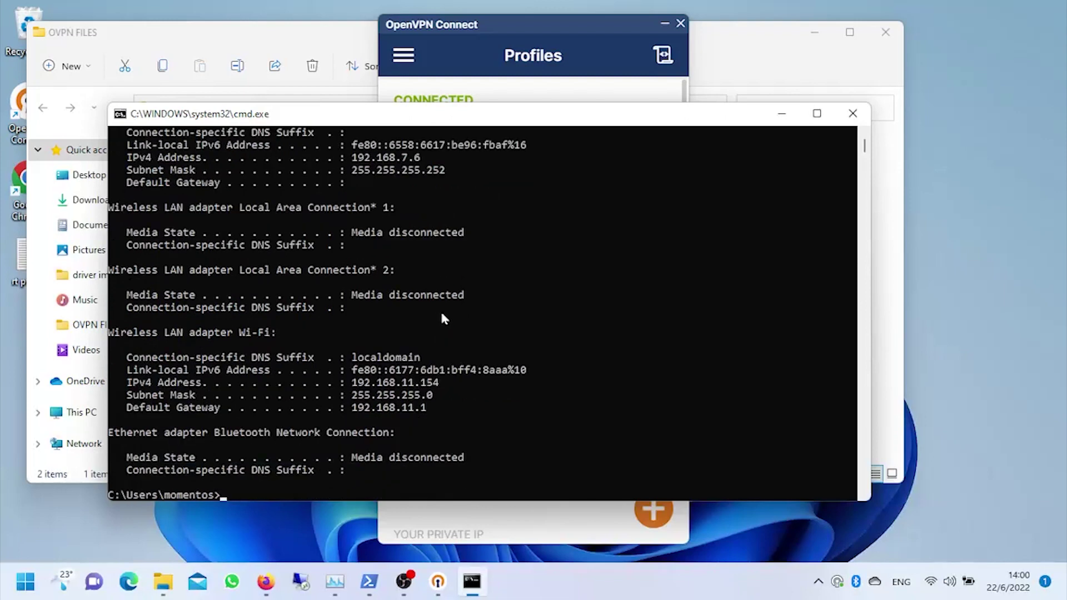
pyautogui.write('ping 192.1')
pyautogui.write('68.2.1')
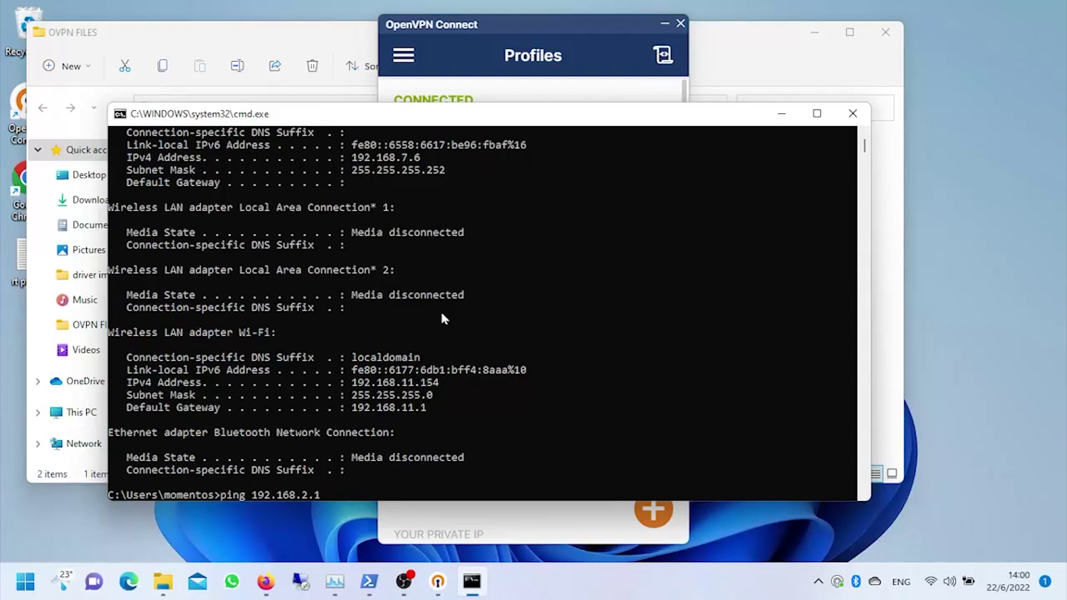